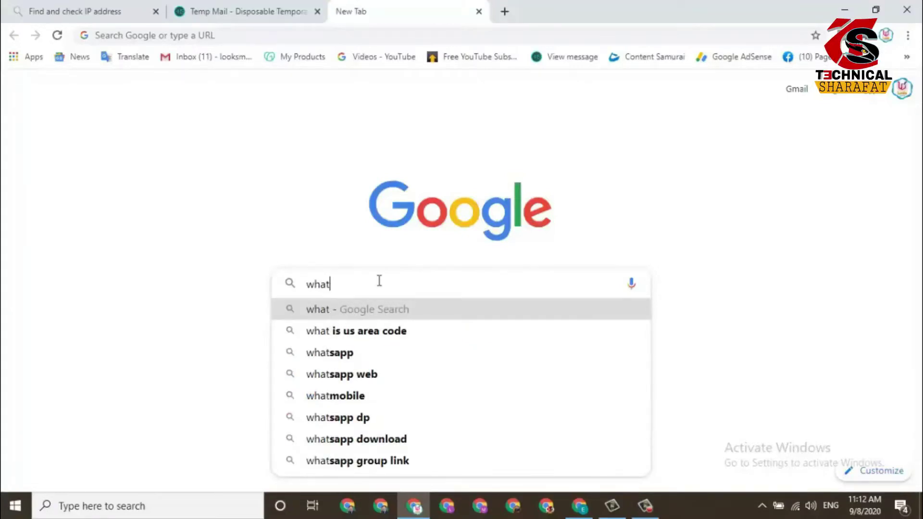
- Search Google for "what is my ip" and check the public IP address on the ExpressVPN result page
type("is m")
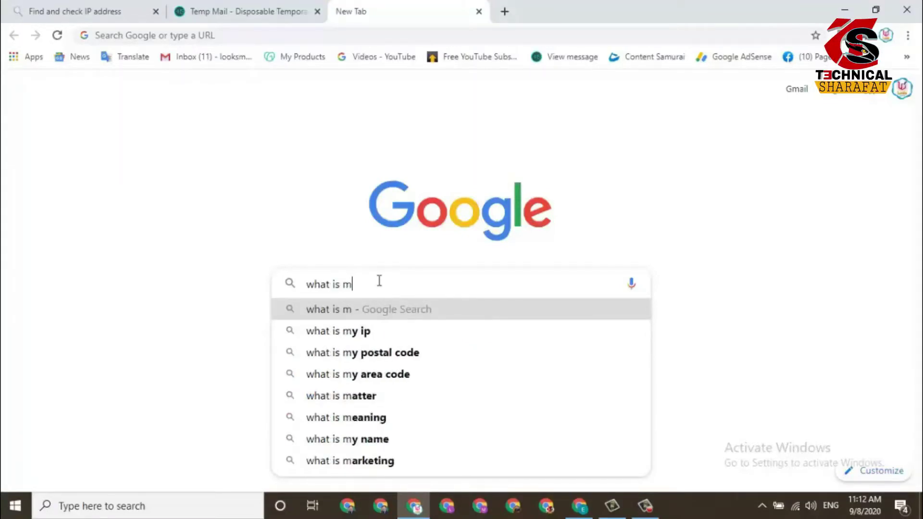
type("y ip")
key("Return")
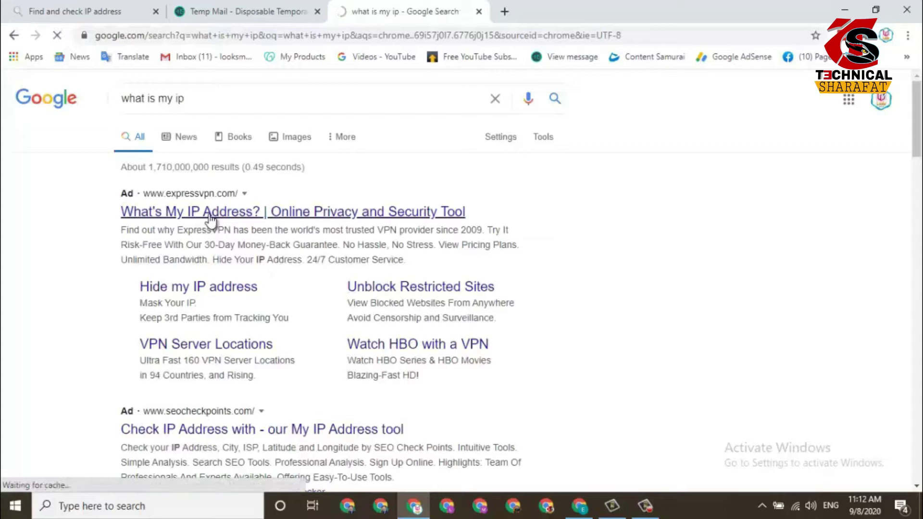
left_click(209, 218)
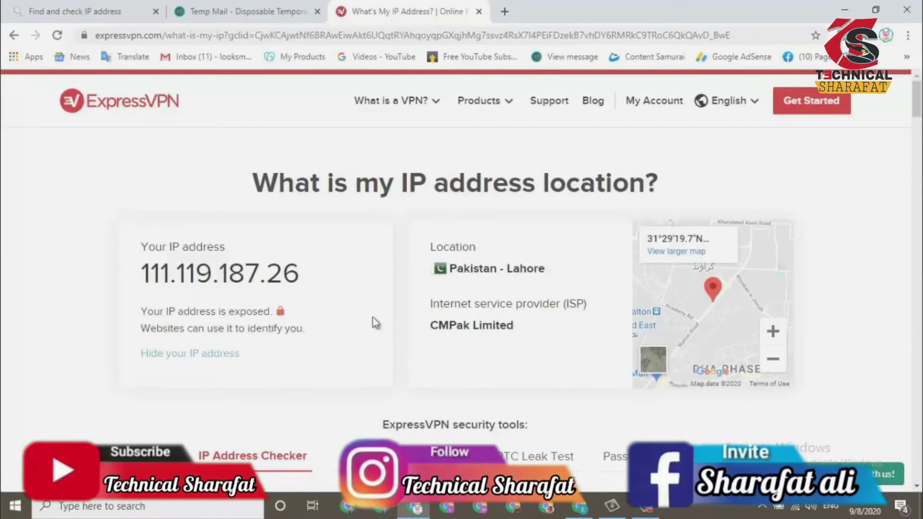
left_click_drag(144, 273, 309, 294)
scroll(420, 372, "down", 1)
scroll(430, 380, "down", 5)
scroll(431, 380, "up", 7)
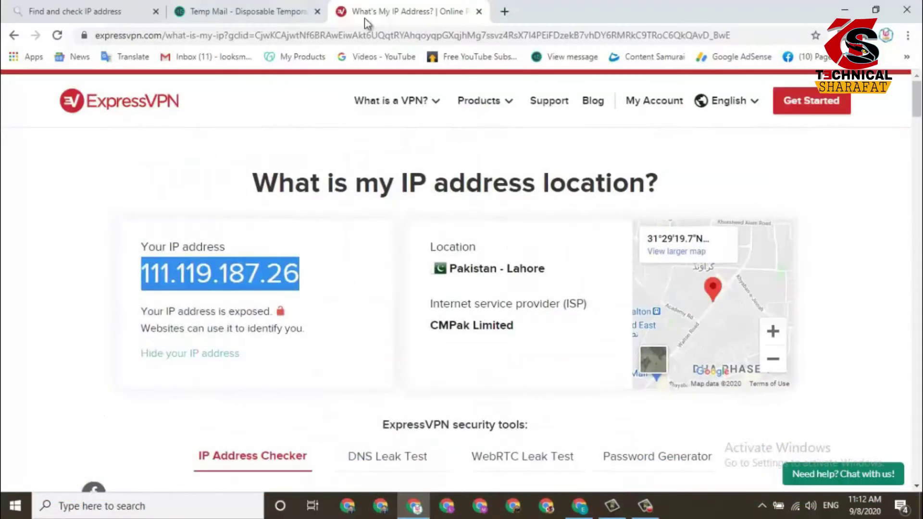
- Refresh the open Whoer page and examine the IP address's Blacklist entry
left_click(119, 19)
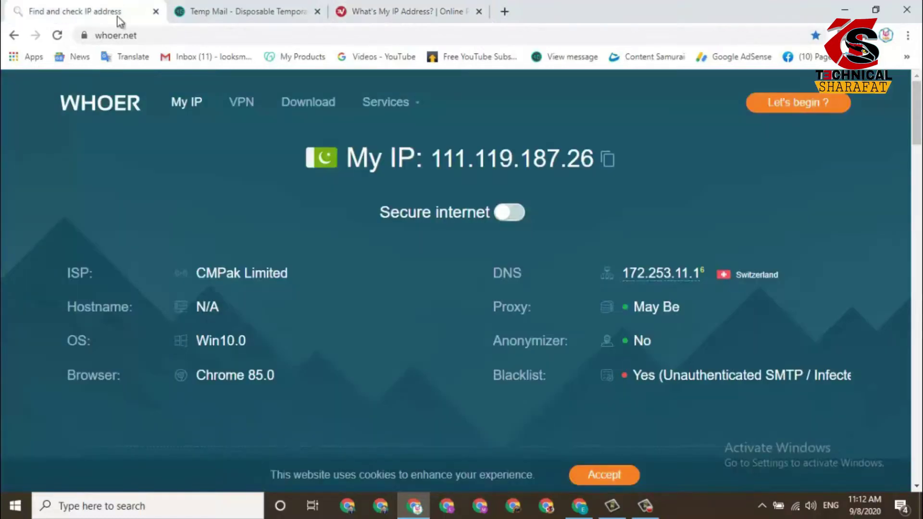
left_click(57, 36)
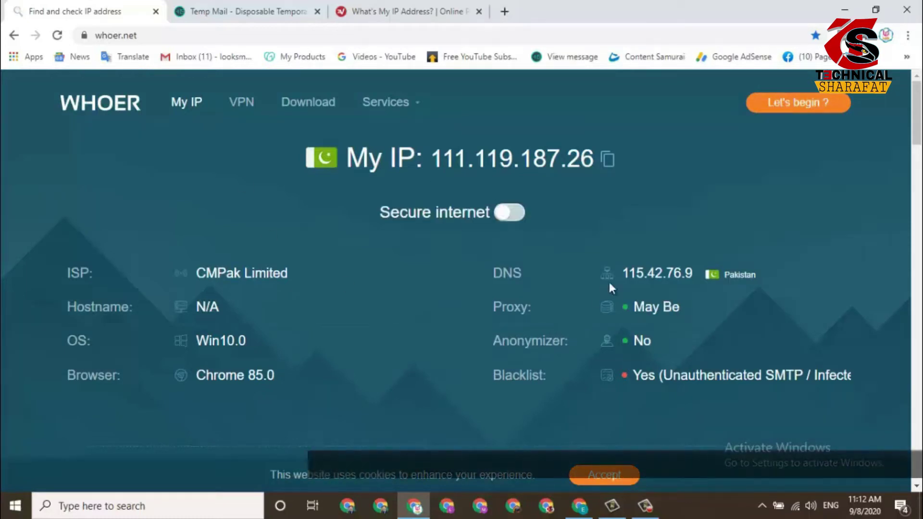
left_click_drag(480, 376, 570, 380)
left_click(680, 382)
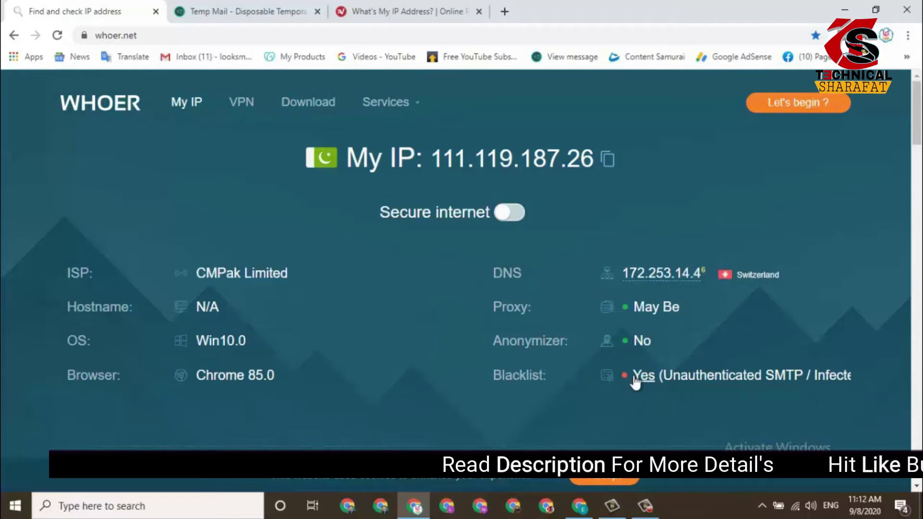
left_click_drag(634, 379, 802, 376)
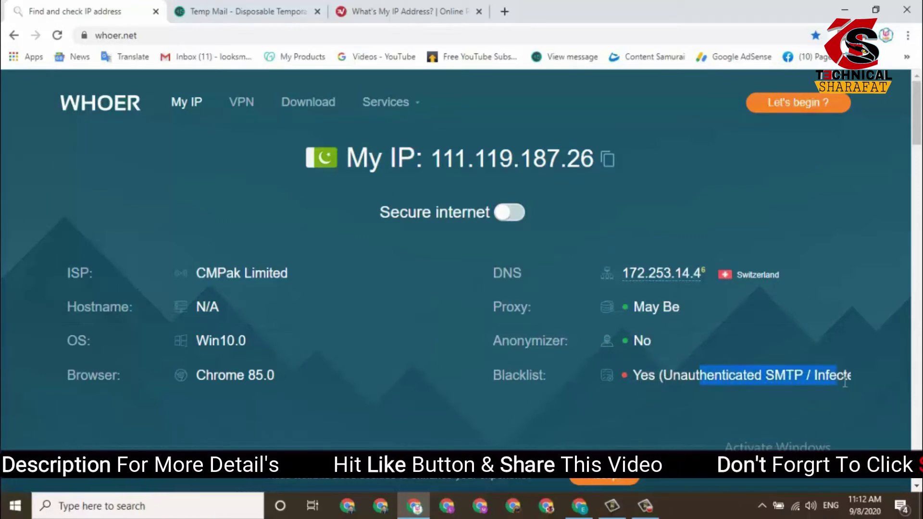
left_click(776, 397)
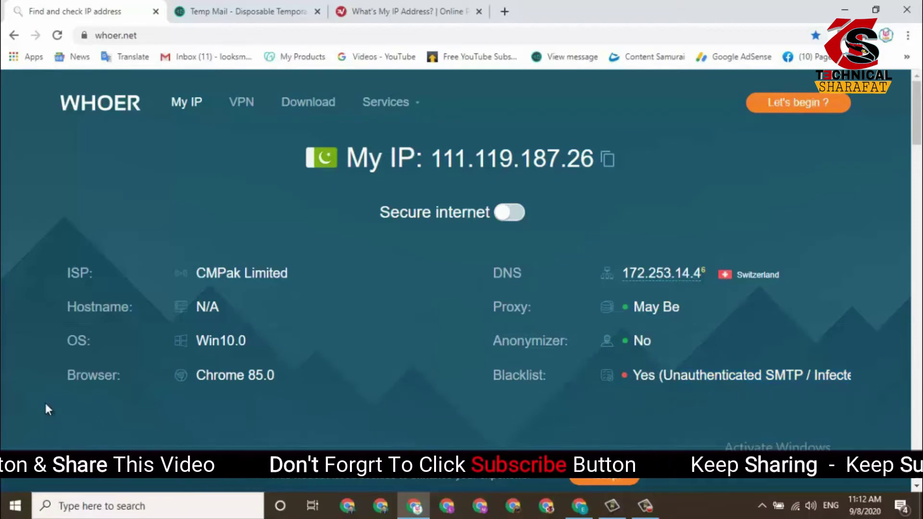
scroll(44, 408, "down", 5)
scroll(487, 289, "up", 5)
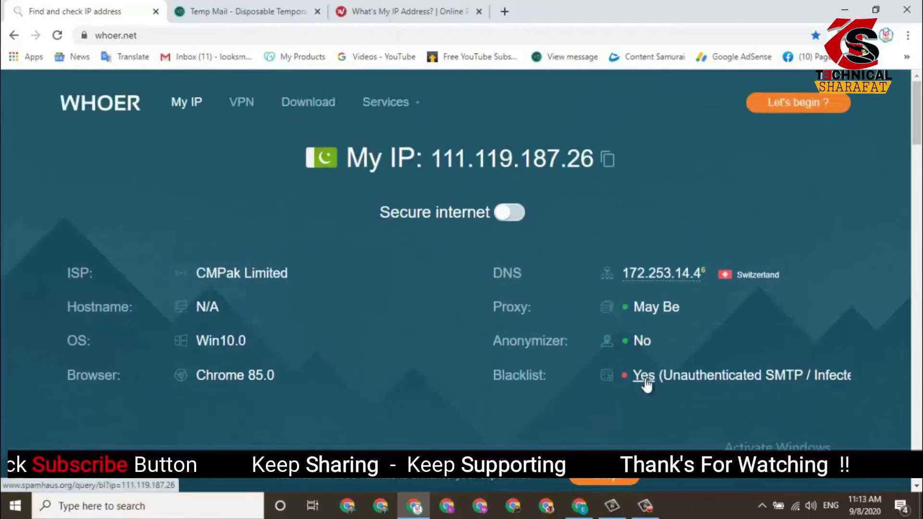
- Open the Spamhaus lookup linked from Whoer's Blacklist entry and examine the XBL listing result
left_click(647, 377)
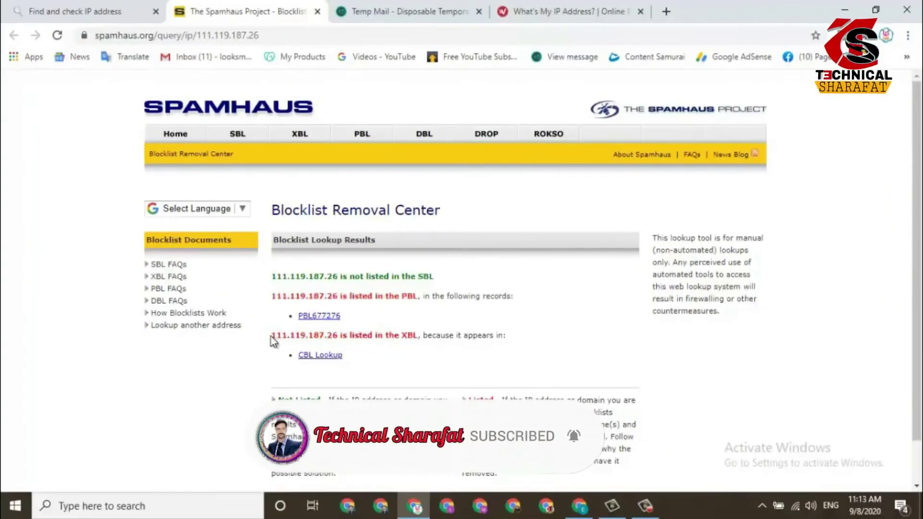
left_click_drag(272, 341, 284, 336)
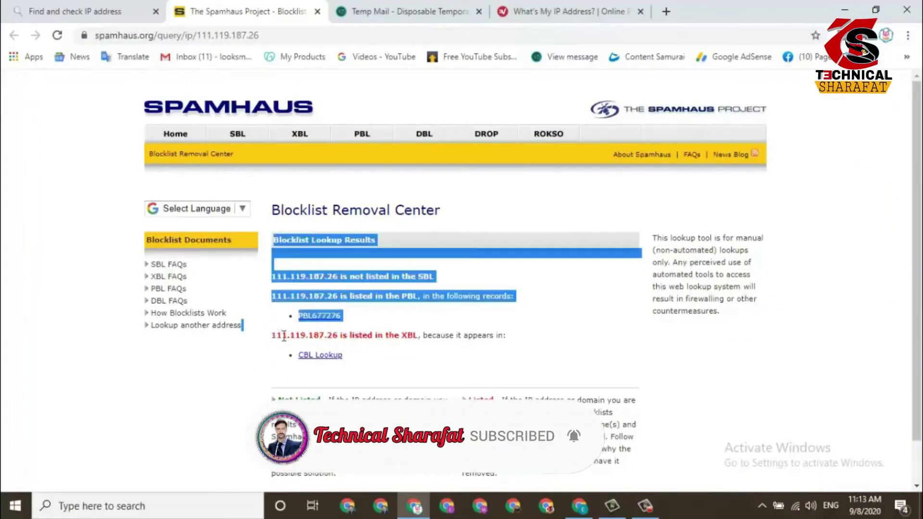
left_click(368, 373)
left_click_drag(280, 338, 380, 336)
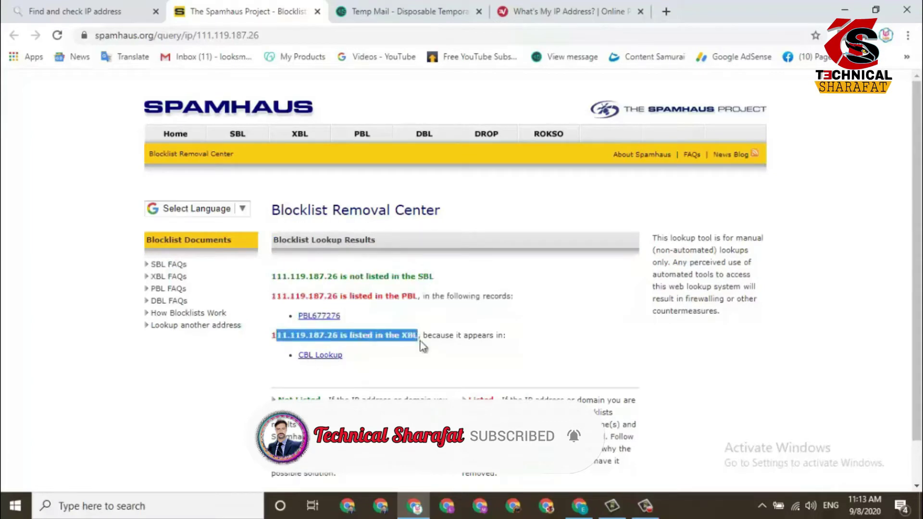
left_click(412, 359)
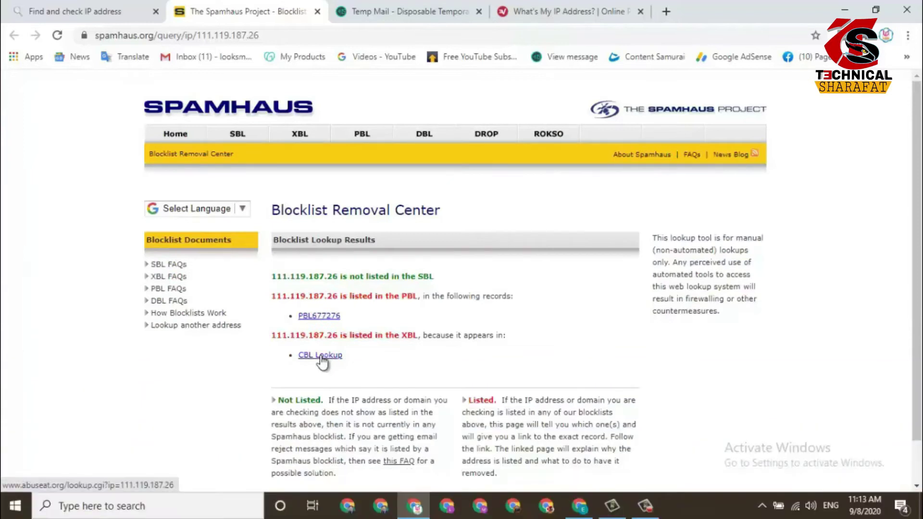
- Open the CBL Lookup for the XBL listing, complete the robot check, and run the lookup on the IP address
left_click(321, 356)
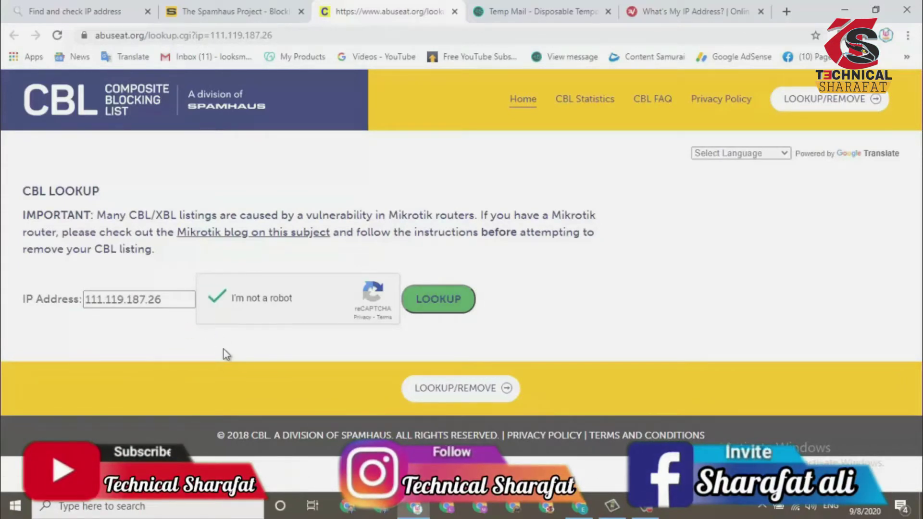
left_click(431, 309)
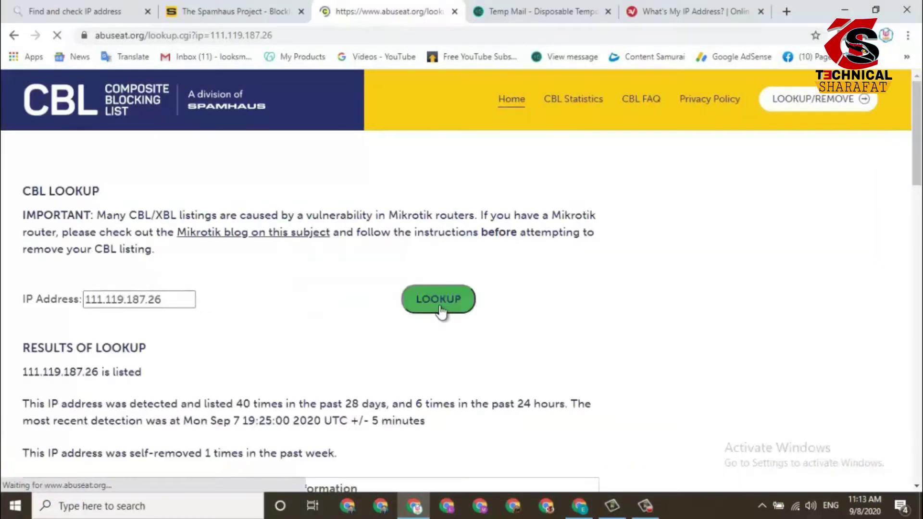
scroll(344, 360, "down", 4)
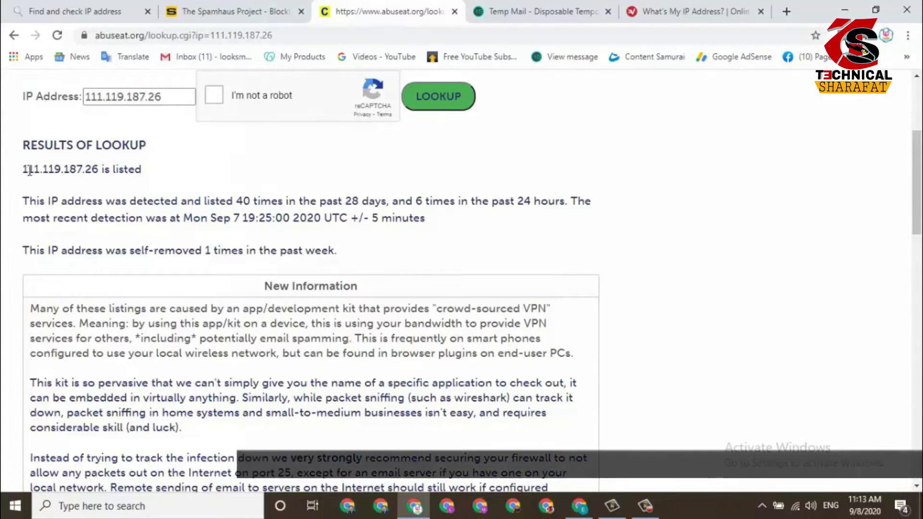
left_click(207, 177)
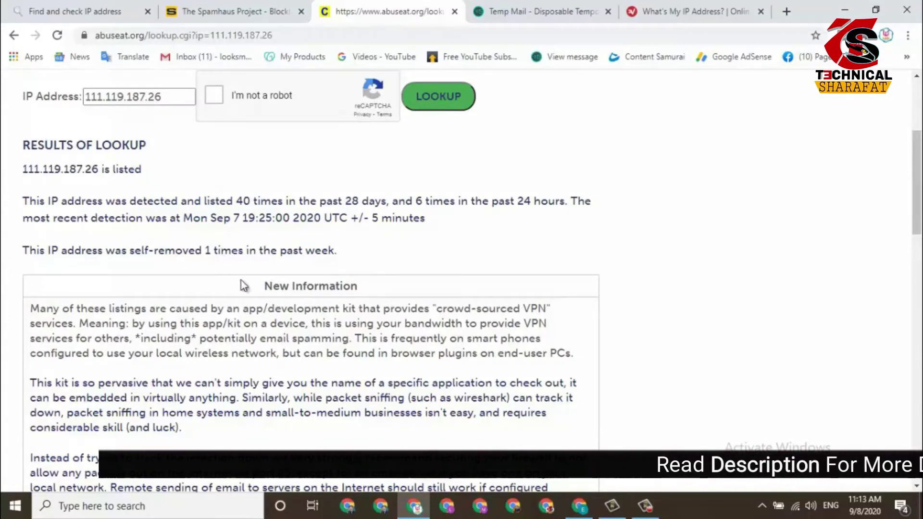
- Submit the CBL self-removal request for the IP address and review the removal result
scroll(251, 304, "down", 12)
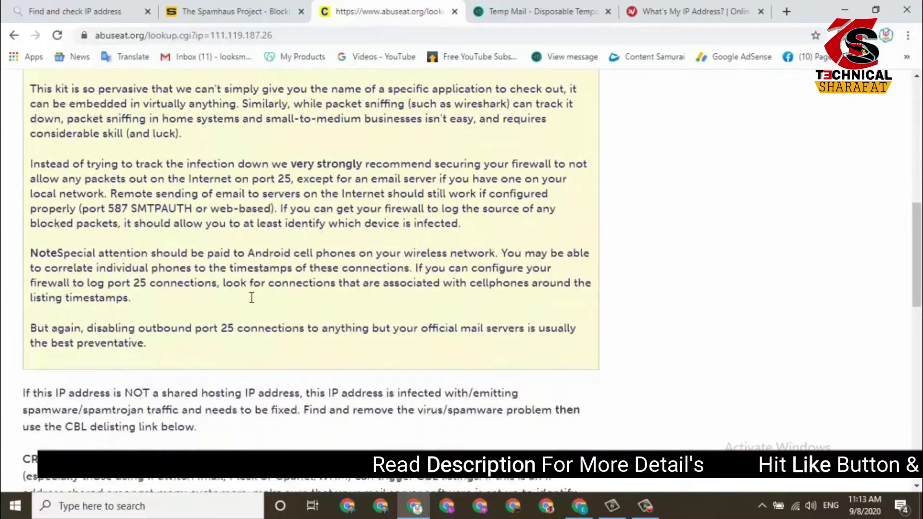
scroll(251, 297, "down", 11)
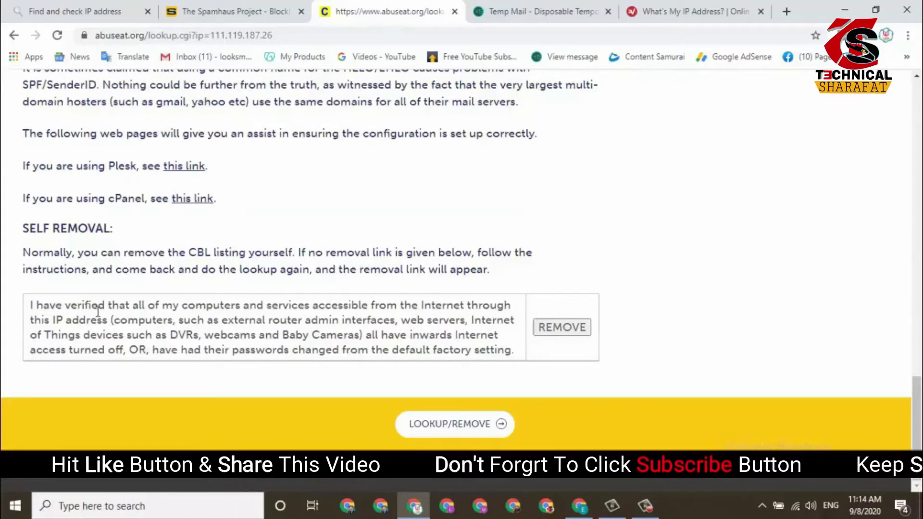
left_click(562, 329)
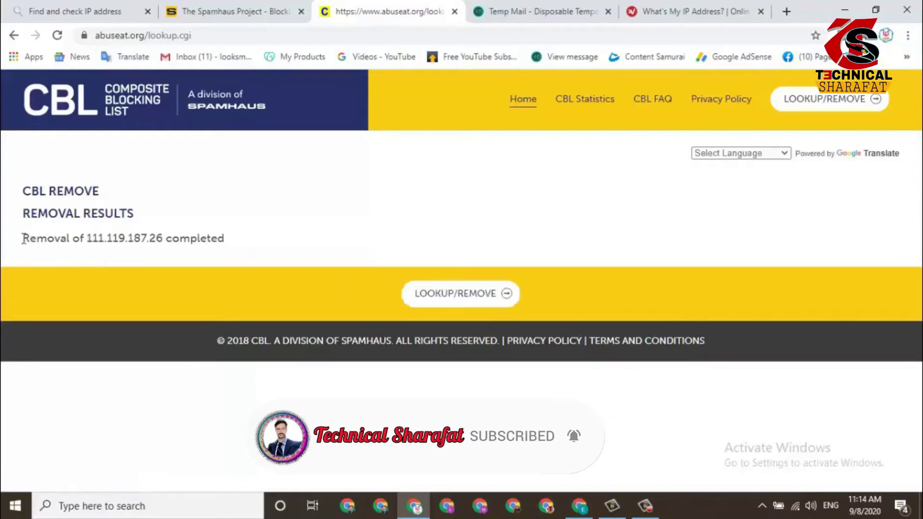
left_click_drag(23, 238, 260, 240)
left_click(337, 204)
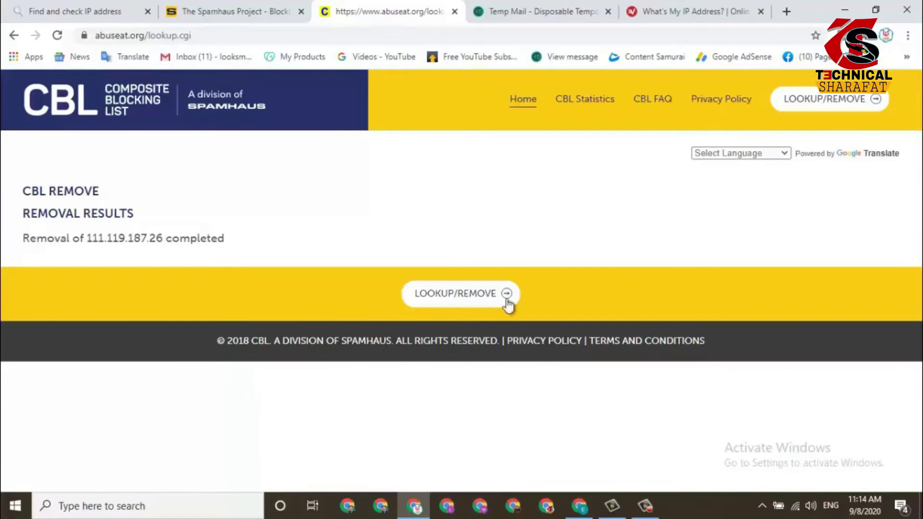
- Return to the Whoer page and refresh it to recheck the IP address's blacklist status
left_click(477, 301)
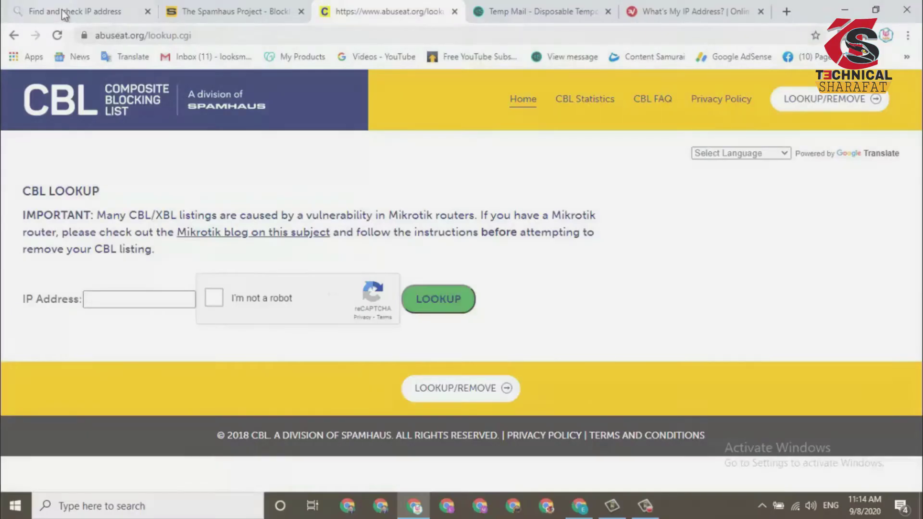
left_click(99, 6)
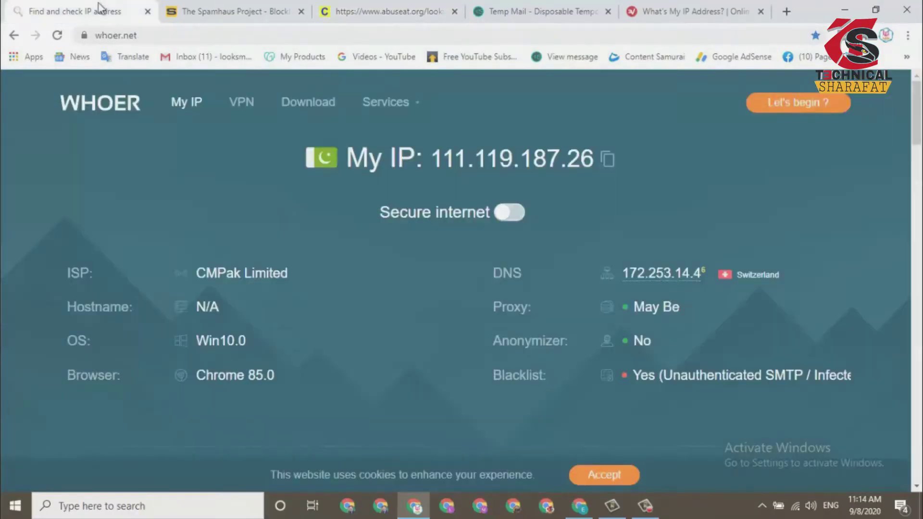
left_click(57, 36)
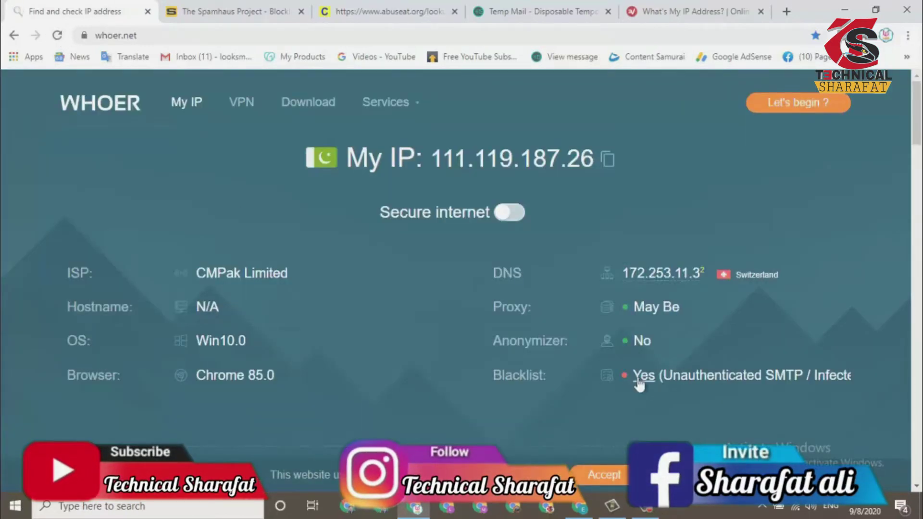
left_click(57, 36)
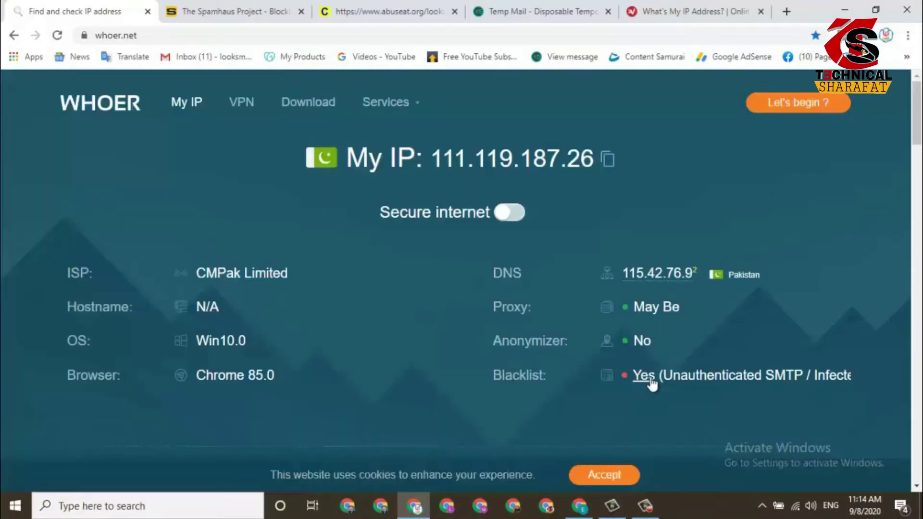
left_click(646, 509)
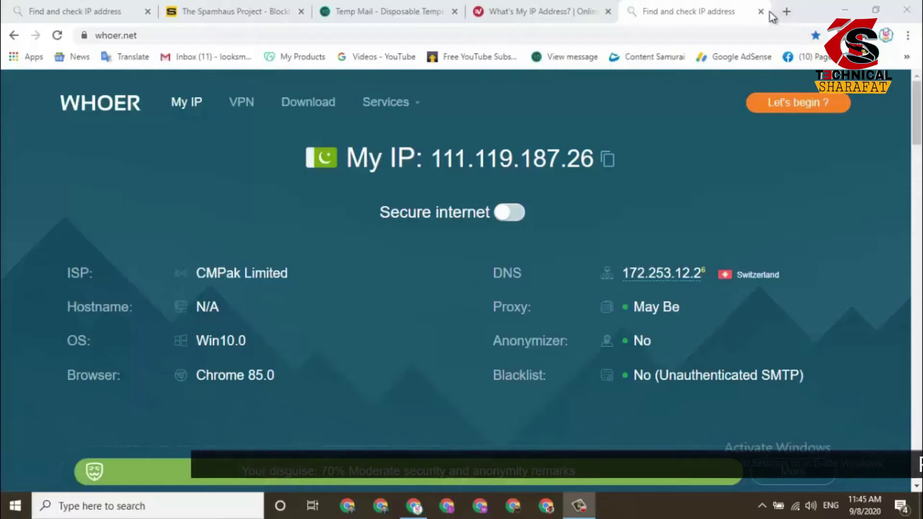
- Close the duplicate Whoer tab and refresh the original one to recheck the blacklist status
left_click(761, 11)
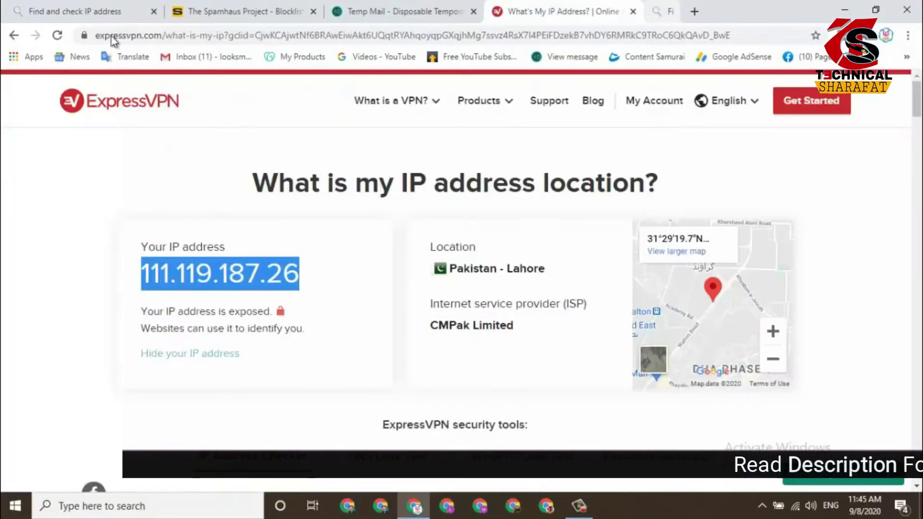
left_click(87, 9)
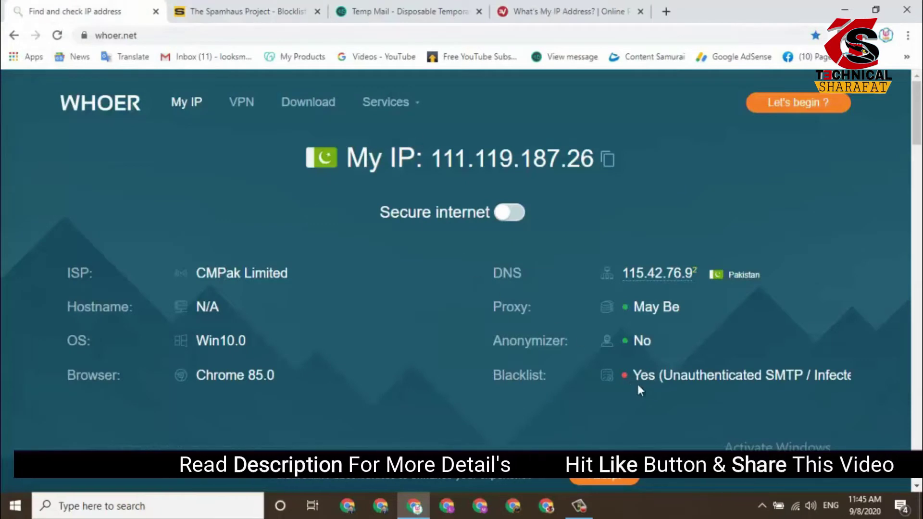
left_click(57, 35)
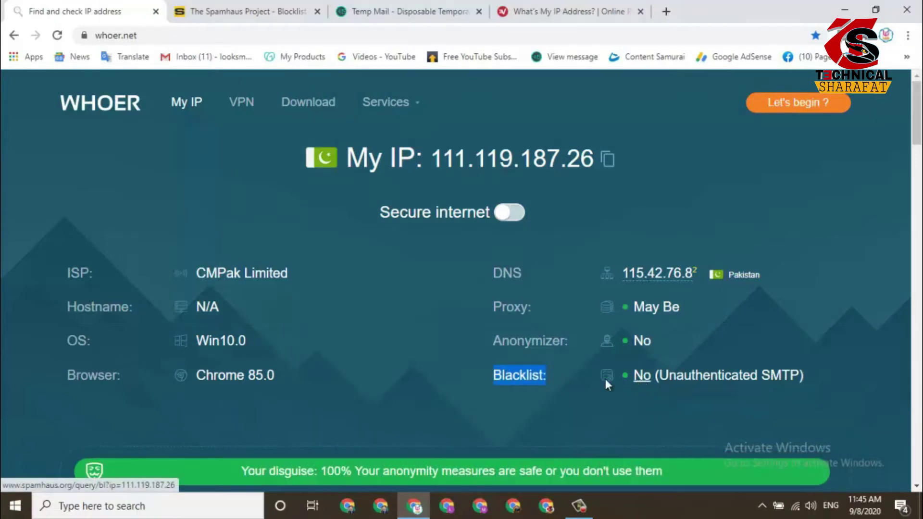
- Examine the XBL and PBL results for the IP address on the Spamhaus lookup page
left_click(245, 7)
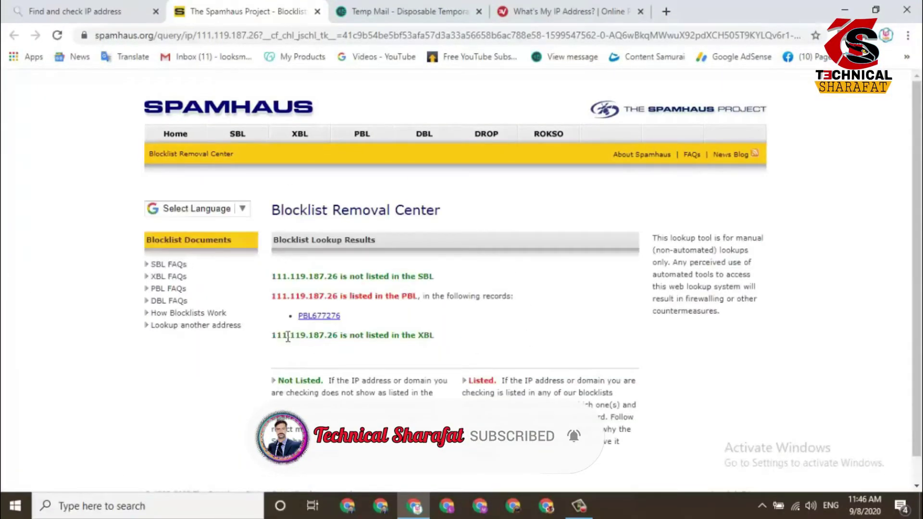
left_click(475, 343)
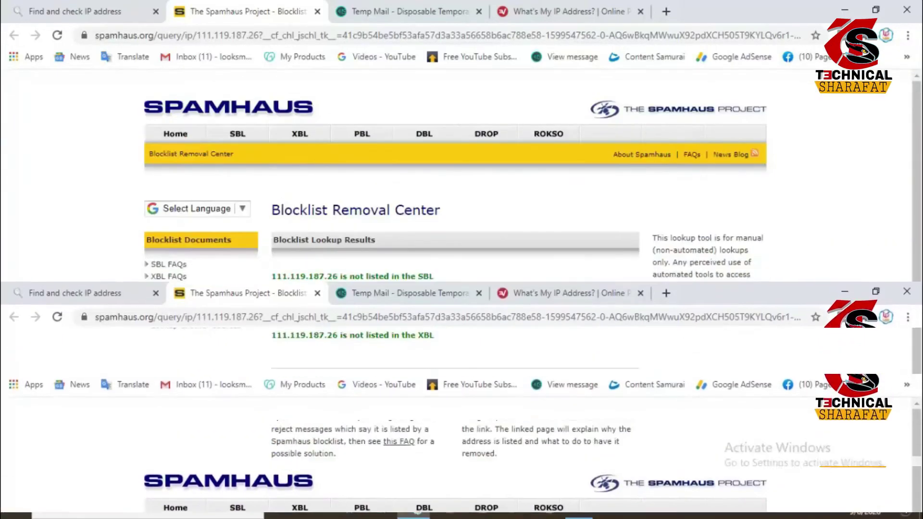
left_click_drag(272, 295, 421, 298)
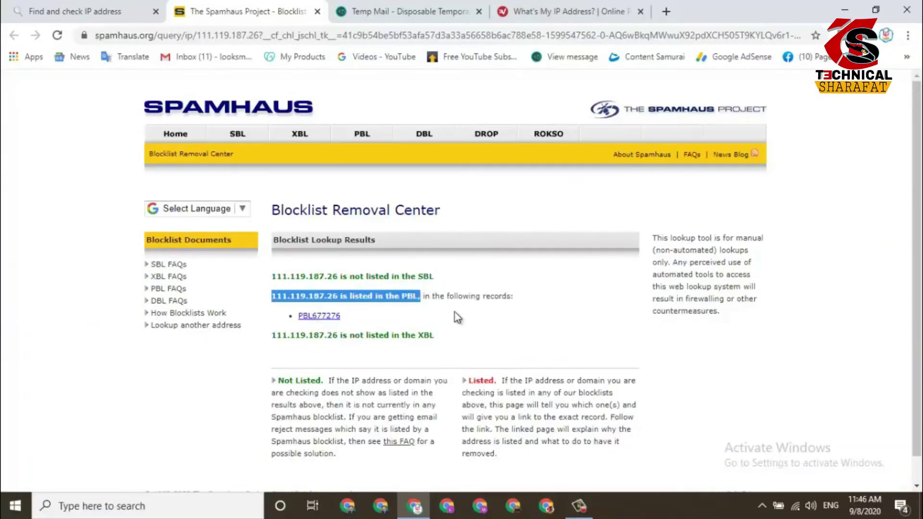
left_click(480, 326)
- Open the PBL677276 record and start the procedure for removing an IP address from the PBL
left_click(317, 318)
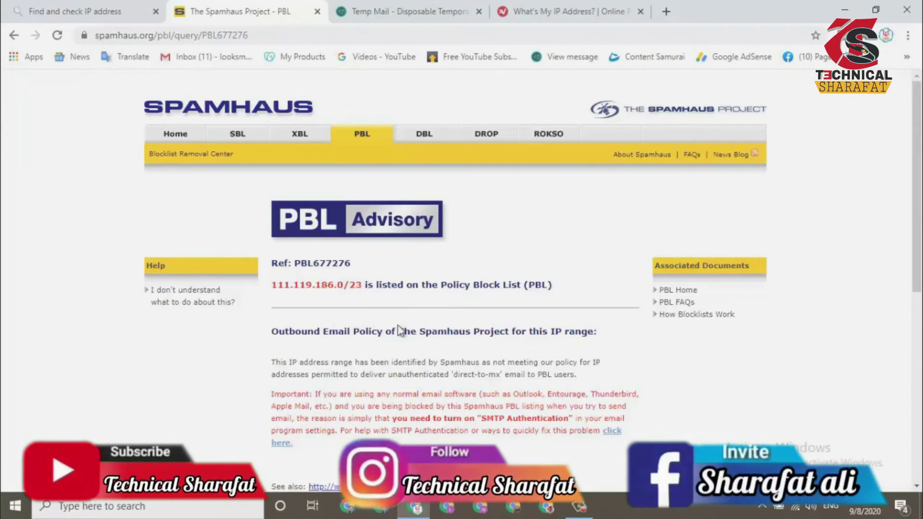
scroll(397, 325, "down", 3)
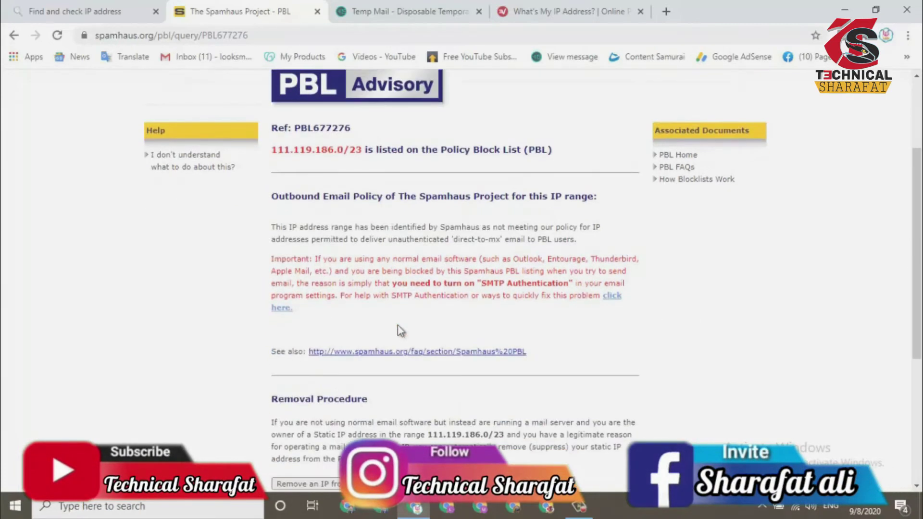
scroll(397, 324, "down", 3)
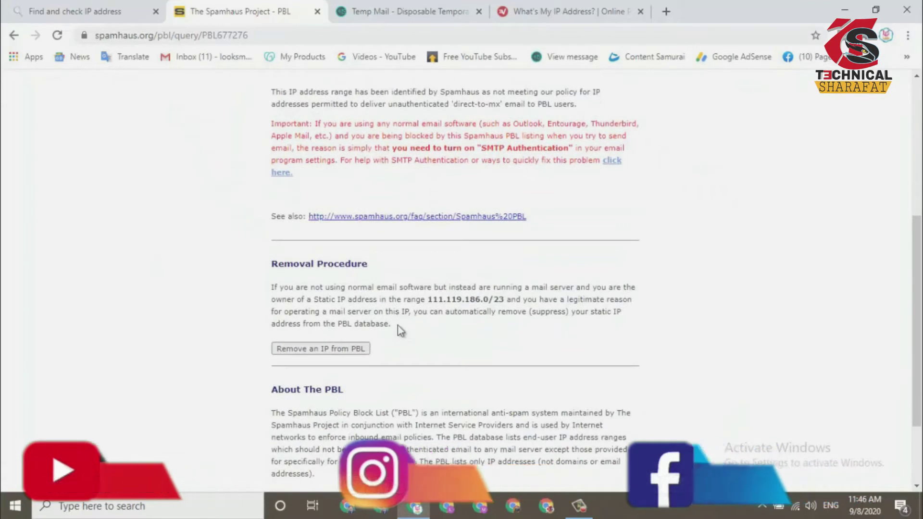
scroll(397, 326, "down", 3)
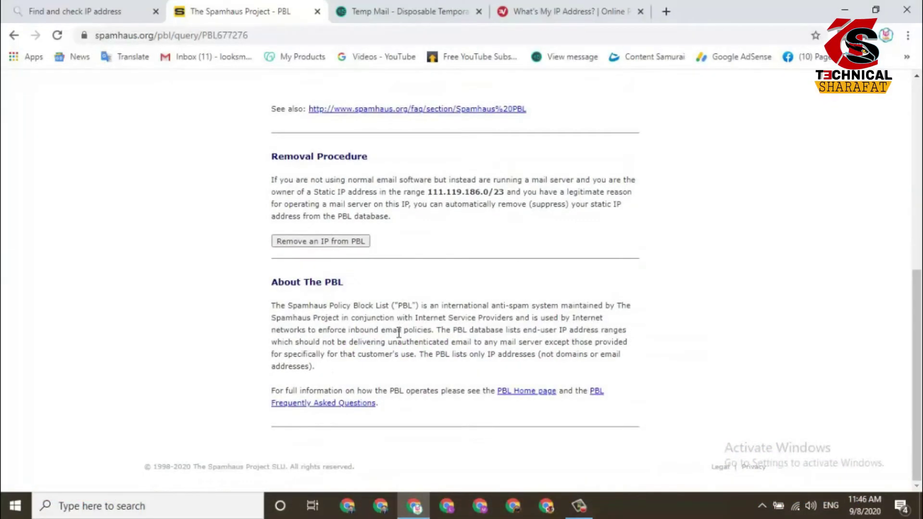
scroll(400, 360, "up", 3)
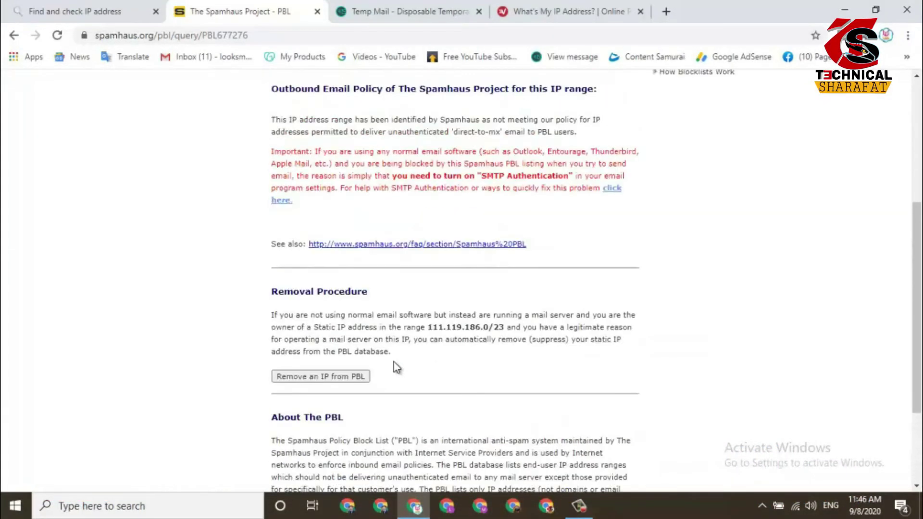
left_click(323, 377)
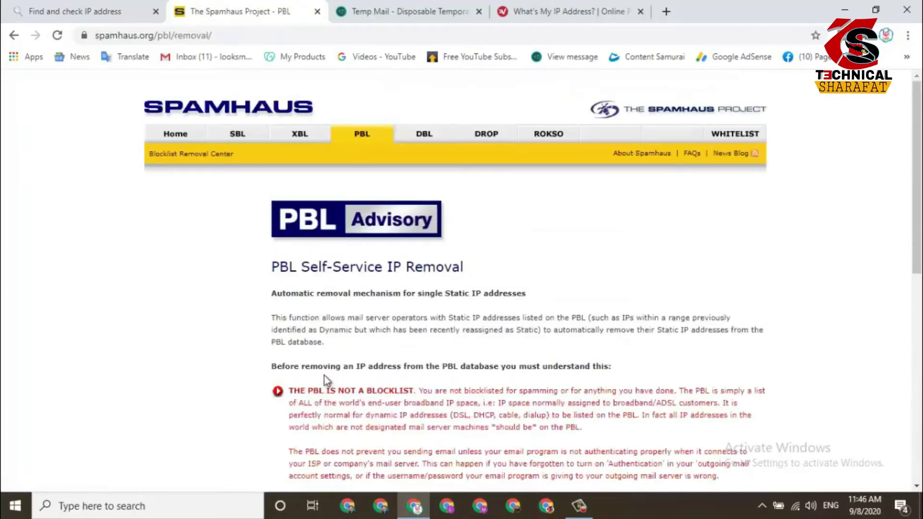
- Review the PBL self-service removal conditions, confirm having read and understood them, and proceed to the IP removal form
left_click_drag(281, 267, 458, 265)
left_click(473, 269)
scroll(476, 301, "down", 3)
scroll(475, 301, "down", 1)
scroll(475, 301, "down", 3)
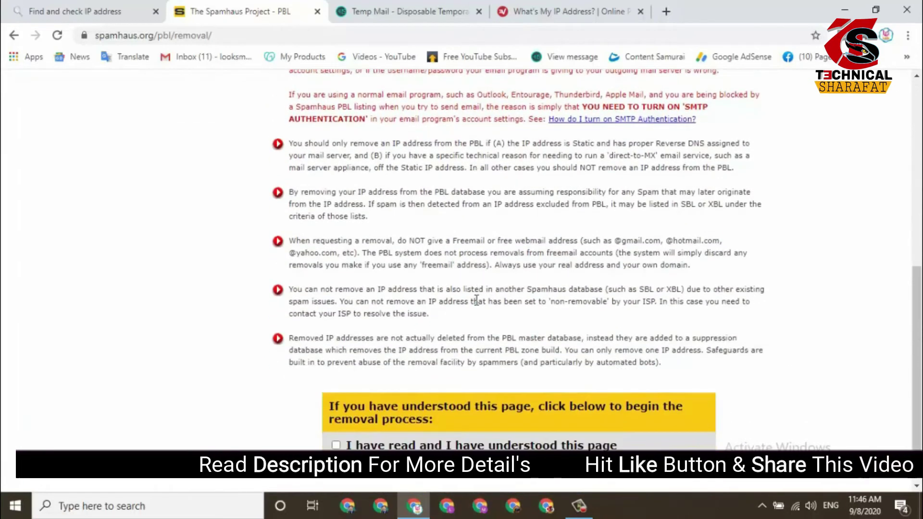
scroll(476, 301, "down", 1)
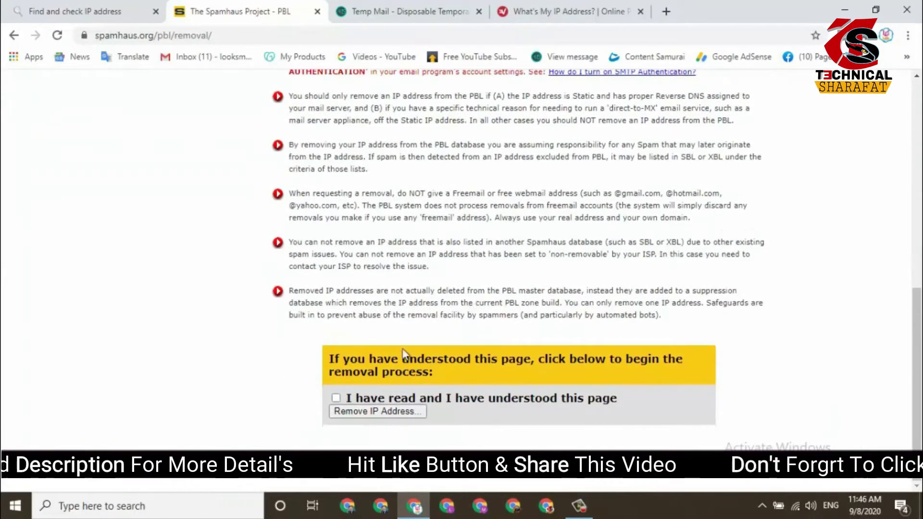
left_click(336, 398)
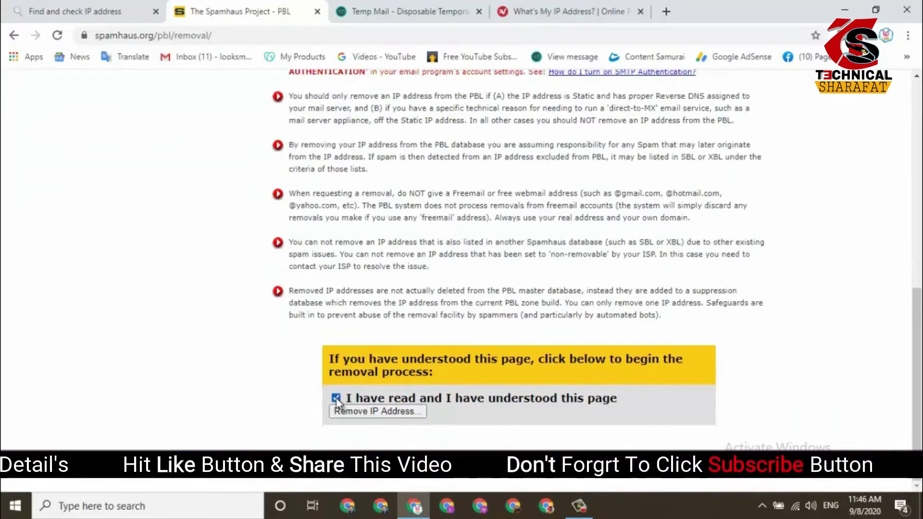
left_click(368, 411)
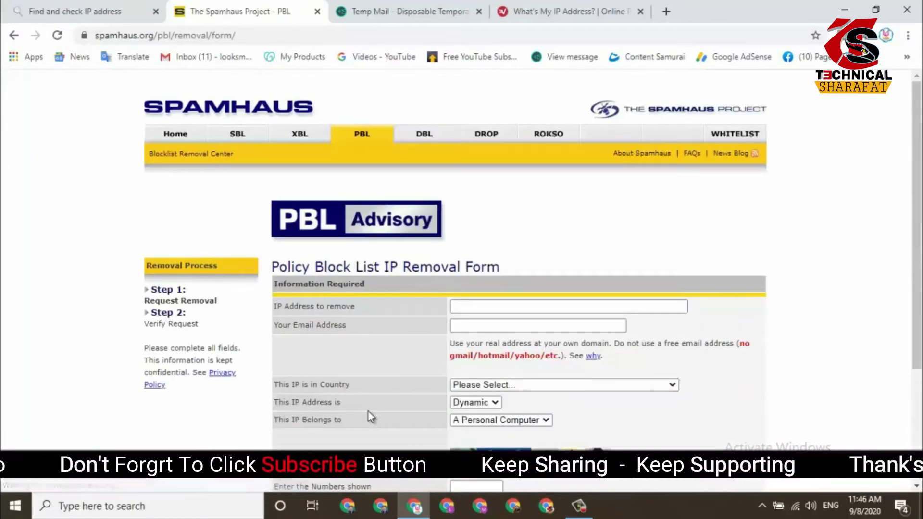
- Copy the public IP address 111.119.187.26 from the Whoer page into the removal form as the IP address to remove
scroll(469, 276, "down", 1)
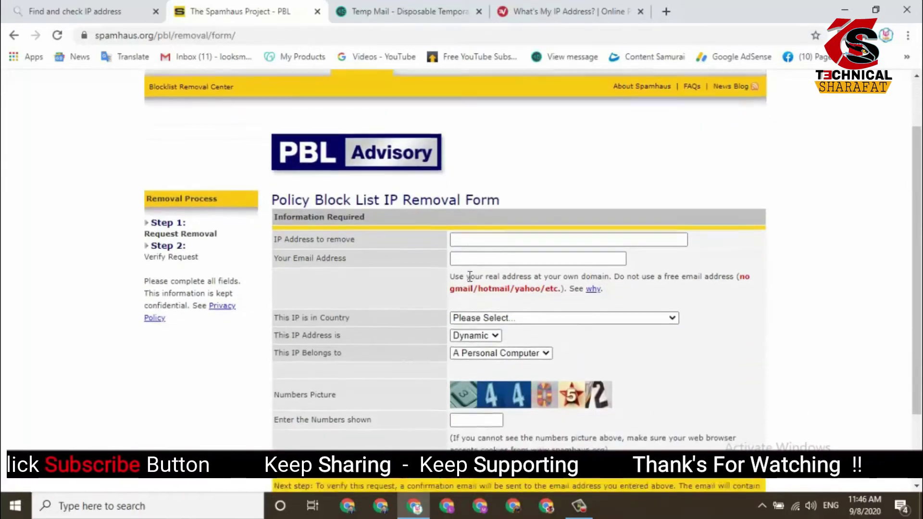
left_click(489, 238)
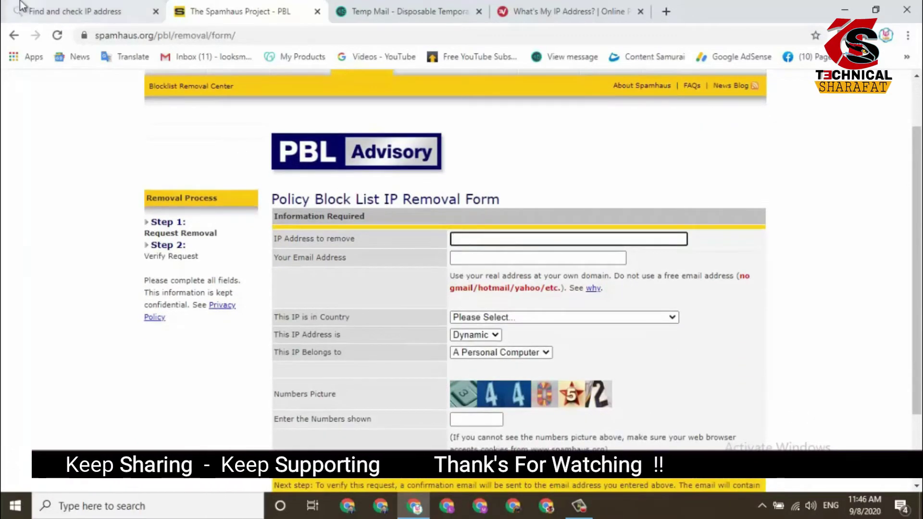
left_click(80, 3)
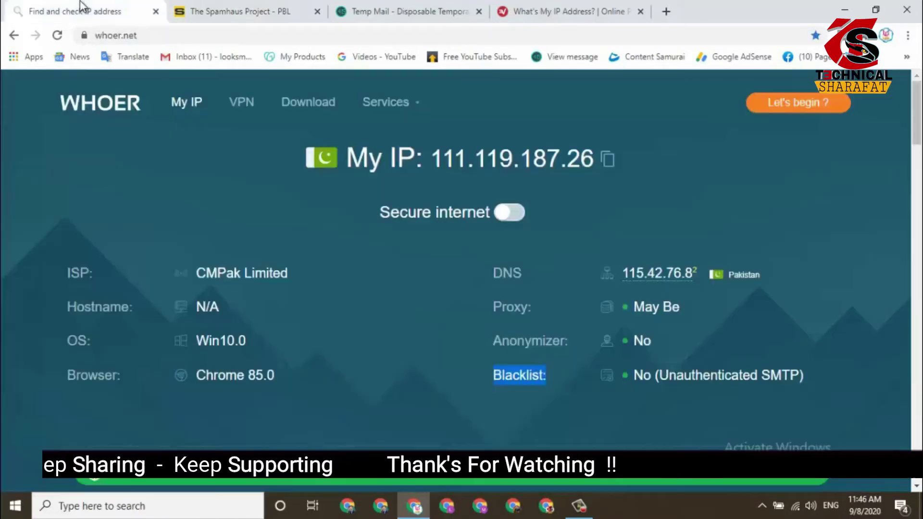
left_click(607, 161)
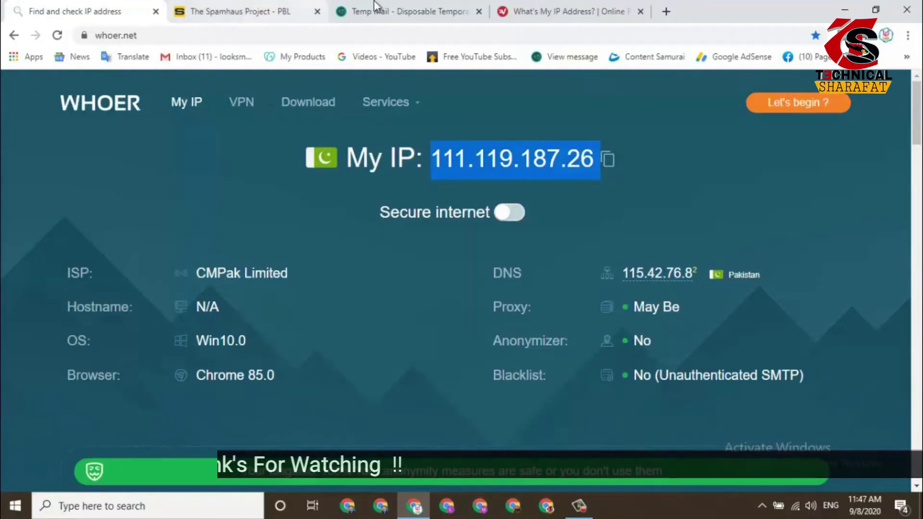
left_click(246, 11)
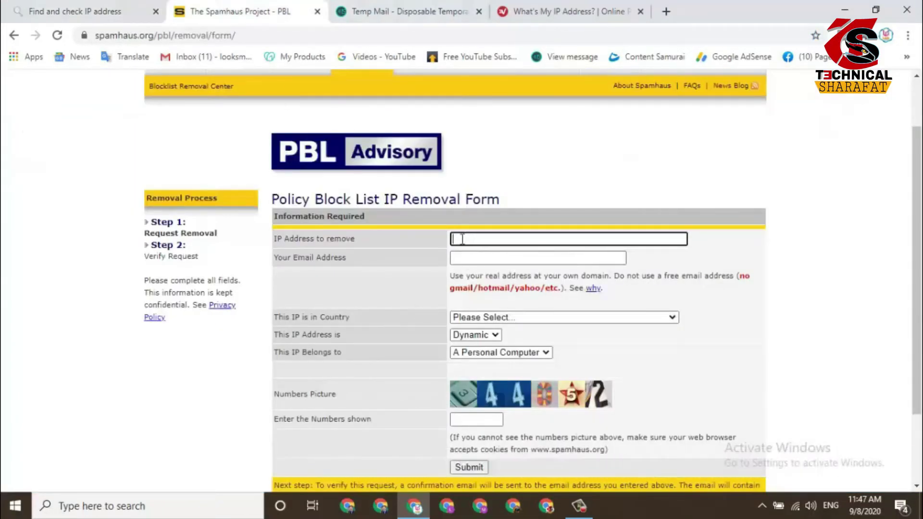
right_click(460, 239)
left_click(495, 344)
left_click(286, 258)
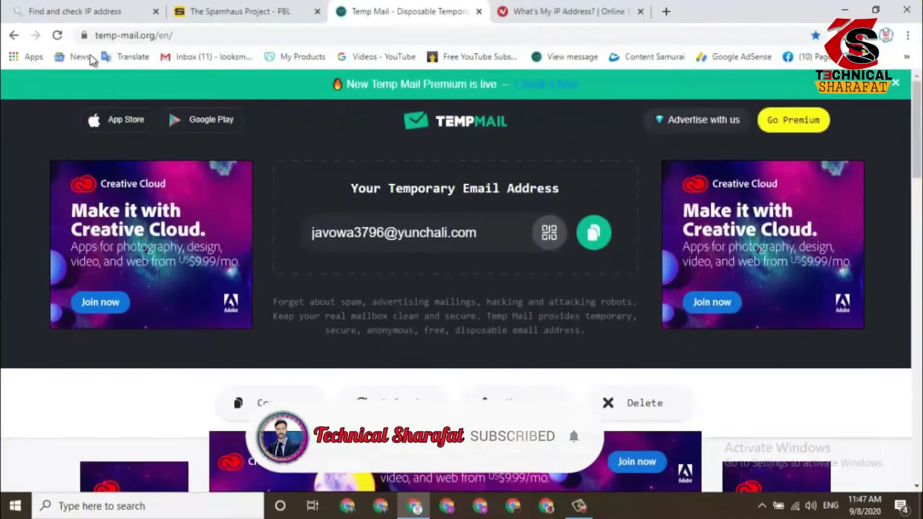
- Reload Temp Mail, copy the temporary email address, and paste it as the email address in the Spamhaus removal form
left_click(57, 37)
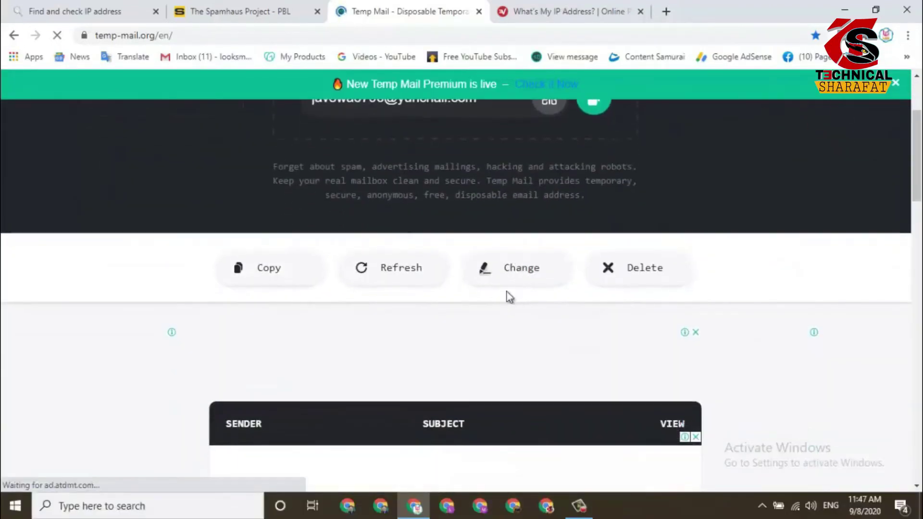
left_click(491, 272)
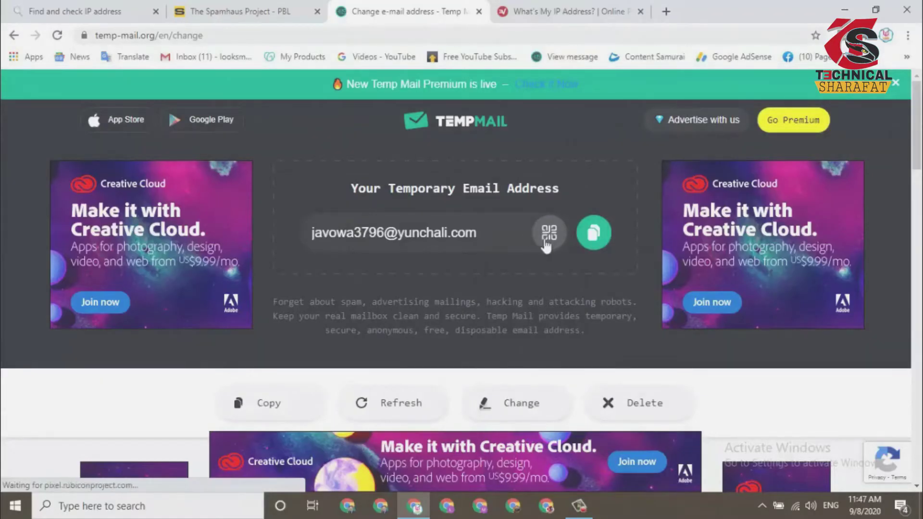
left_click(594, 233)
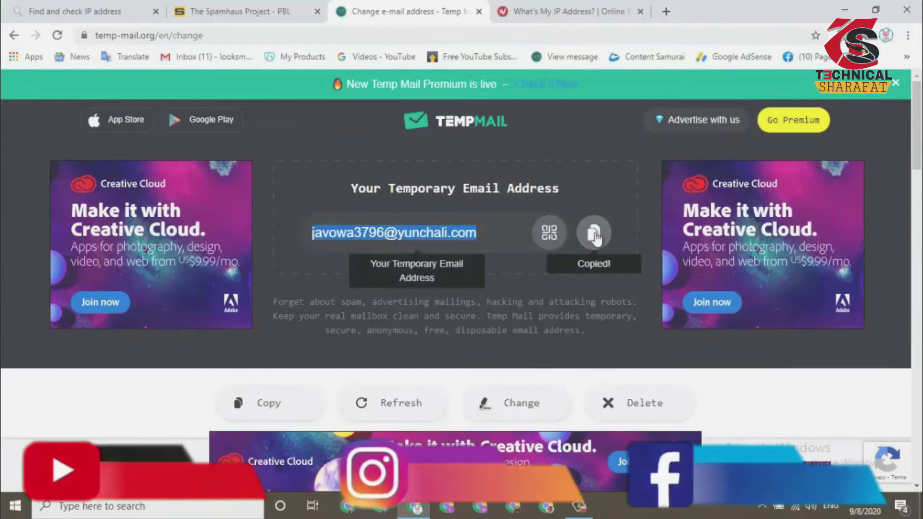
left_click(236, 7)
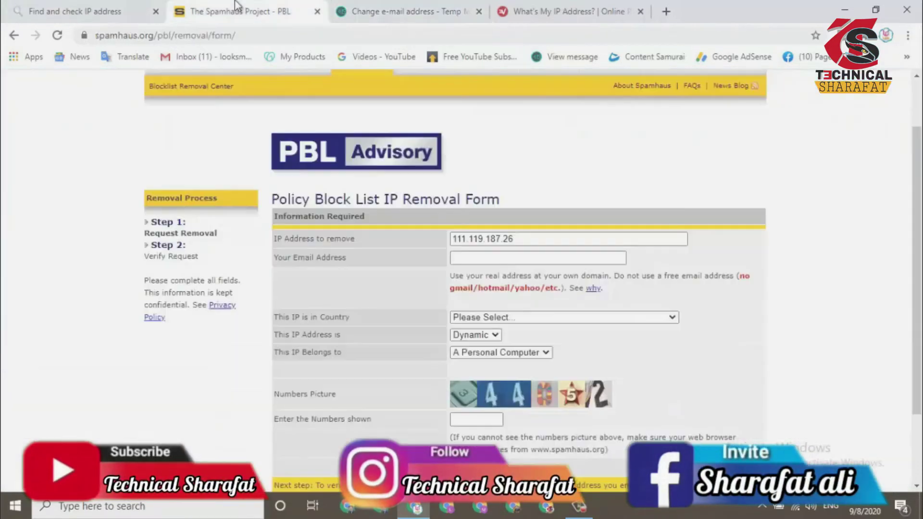
right_click(472, 262)
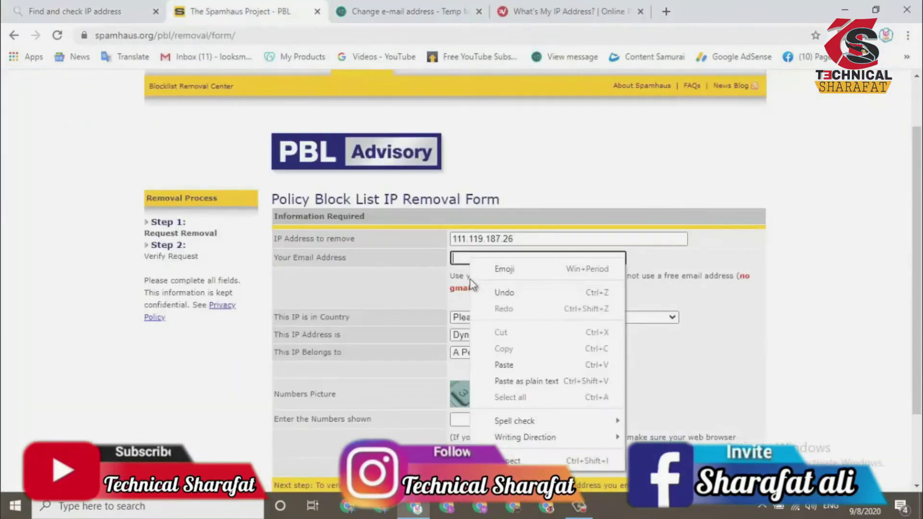
left_click(495, 361)
- Set the IP address's country to Pakistan in the removal form
scroll(418, 298, "down", 1)
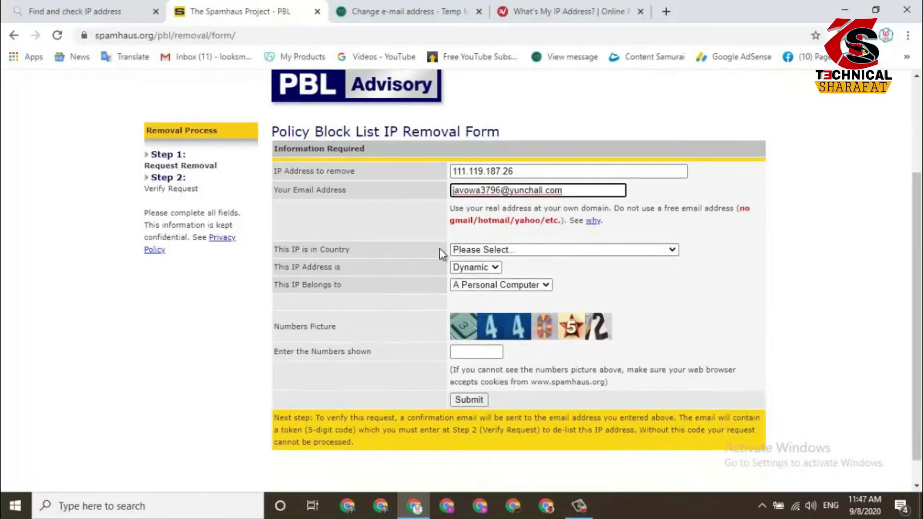
left_click(540, 250)
scroll(507, 399, "down", 20)
scroll(506, 399, "down", 12)
scroll(495, 391, "up", 6)
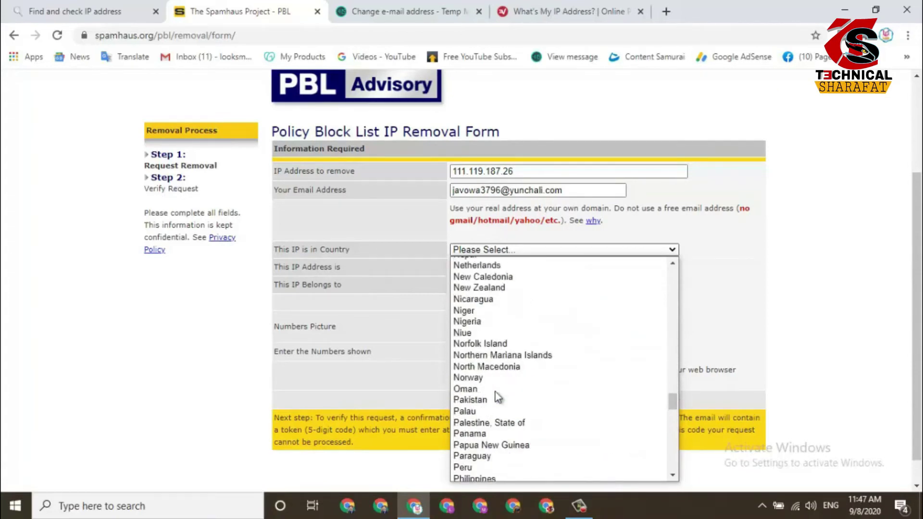
left_click(479, 400)
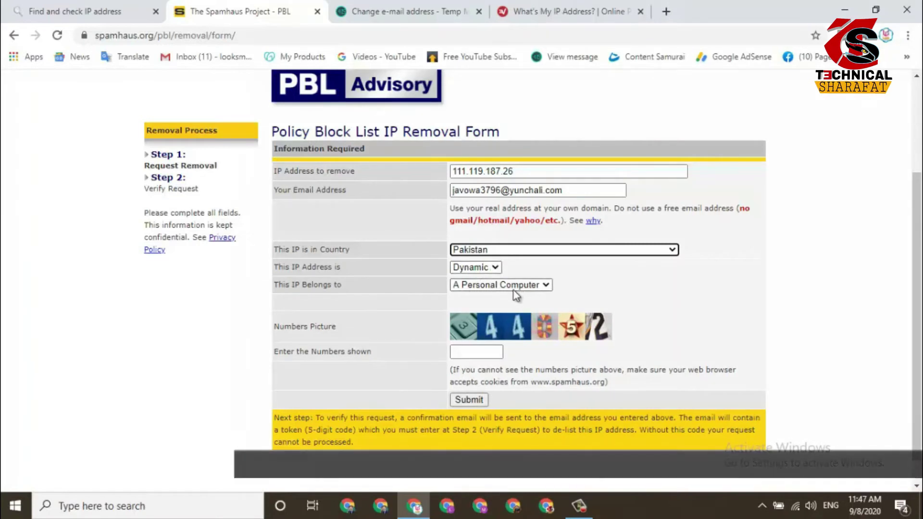
- Enter the numbers shown in the captcha picture and submit the PBL removal request
scroll(425, 310, "down", 1)
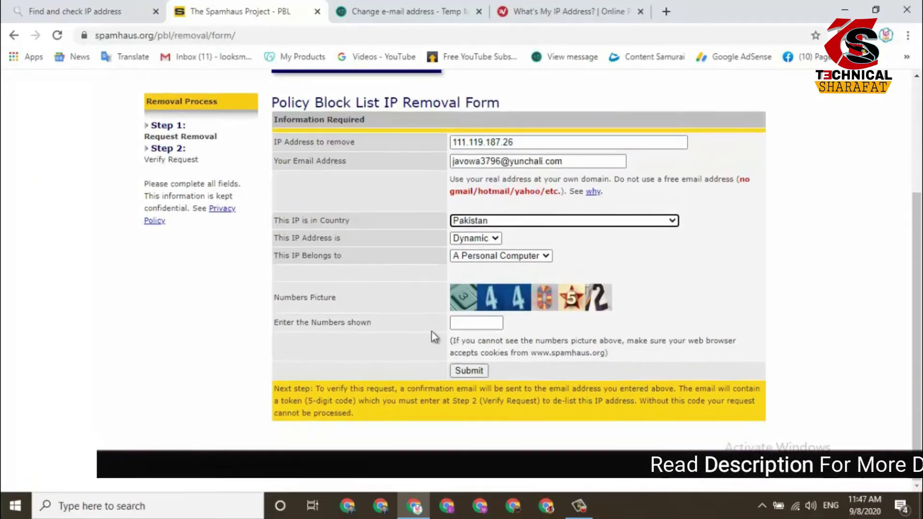
left_click(472, 323)
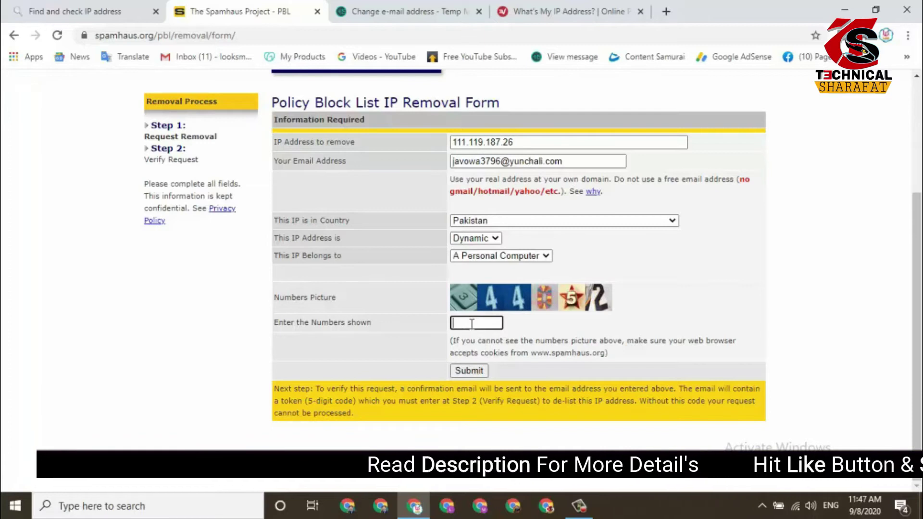
type("344")
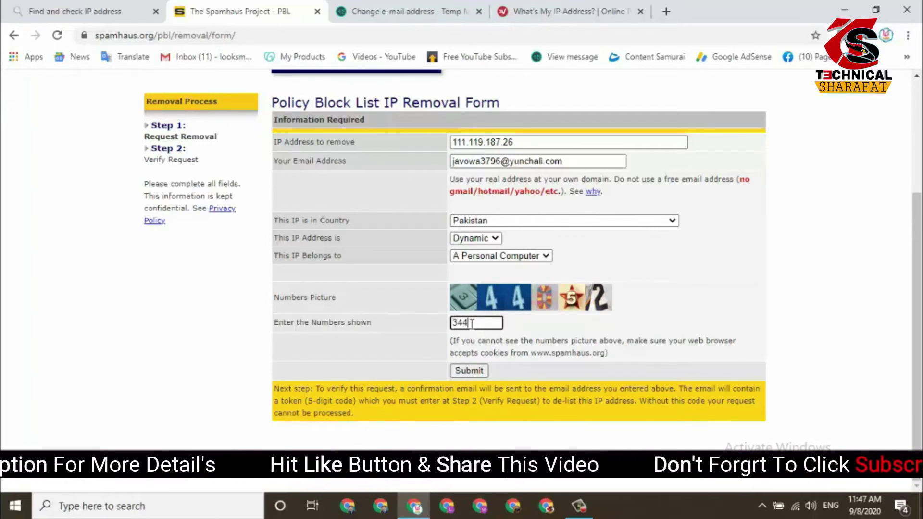
type("0")
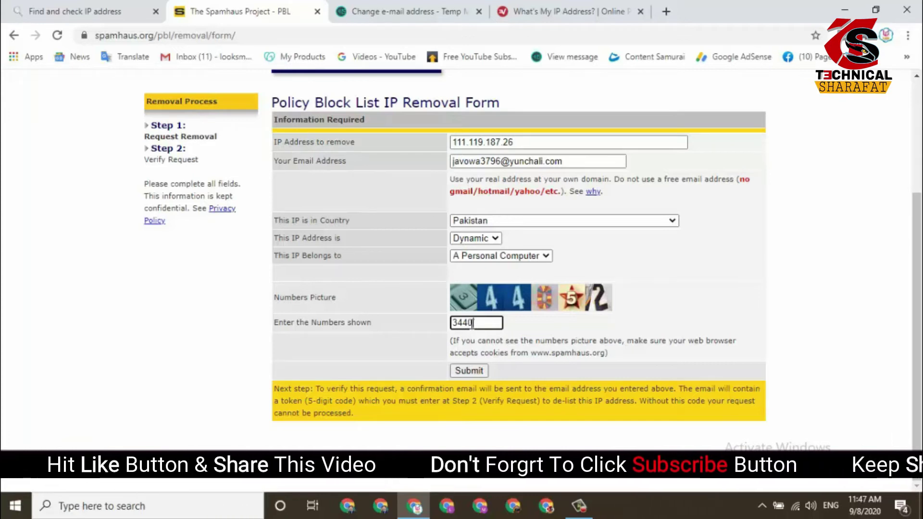
type("5")
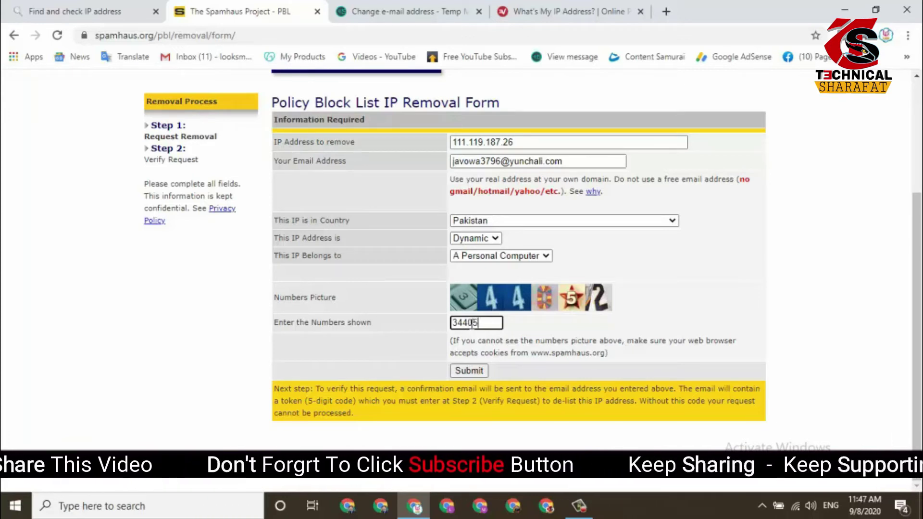
type("2")
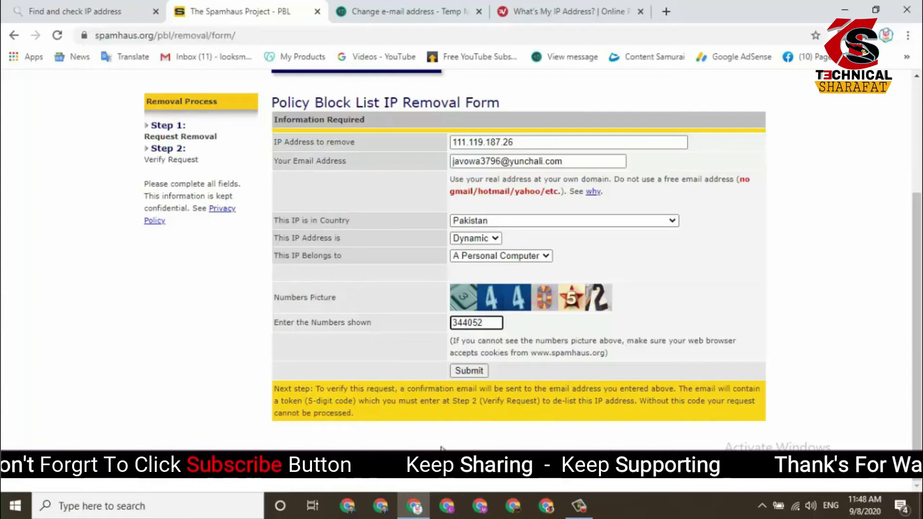
left_click(475, 374)
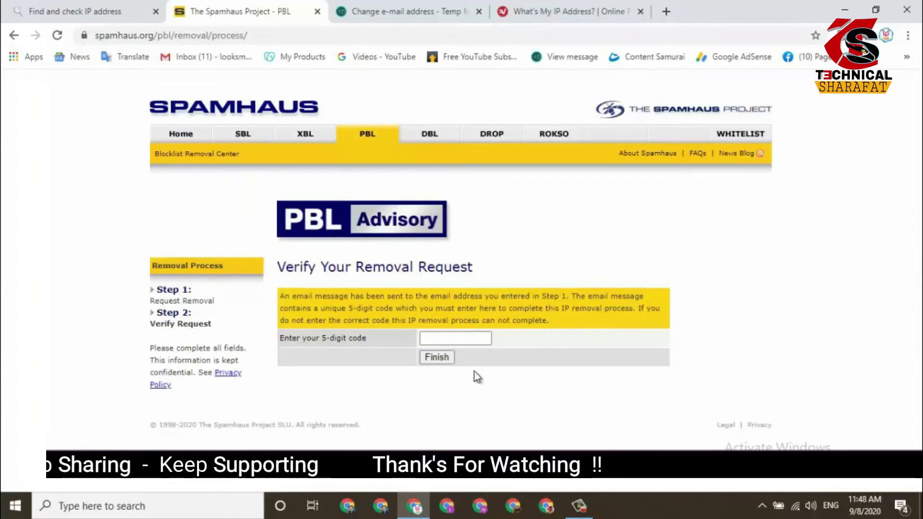
- Check the Temp Mail page for the Spamhaus email containing the 5-digit verification code
left_click_drag(281, 339, 373, 365)
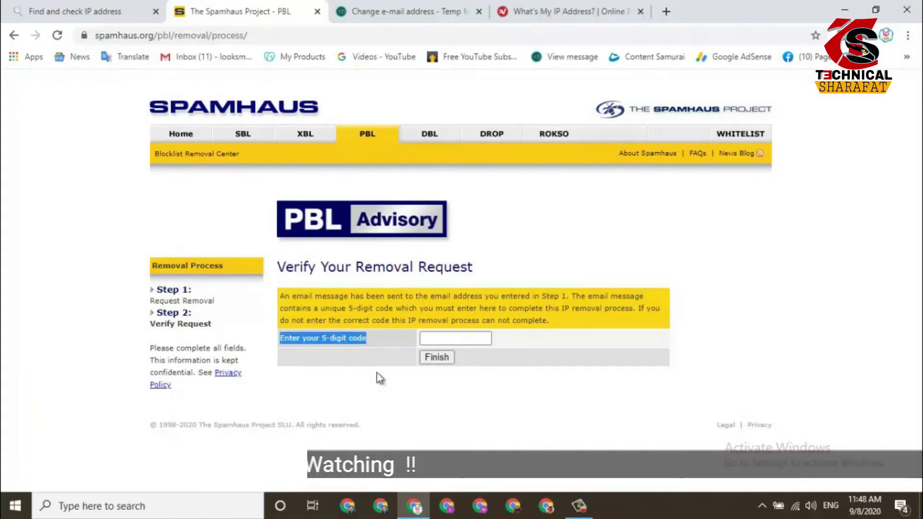
left_click(375, 377)
left_click(438, 16)
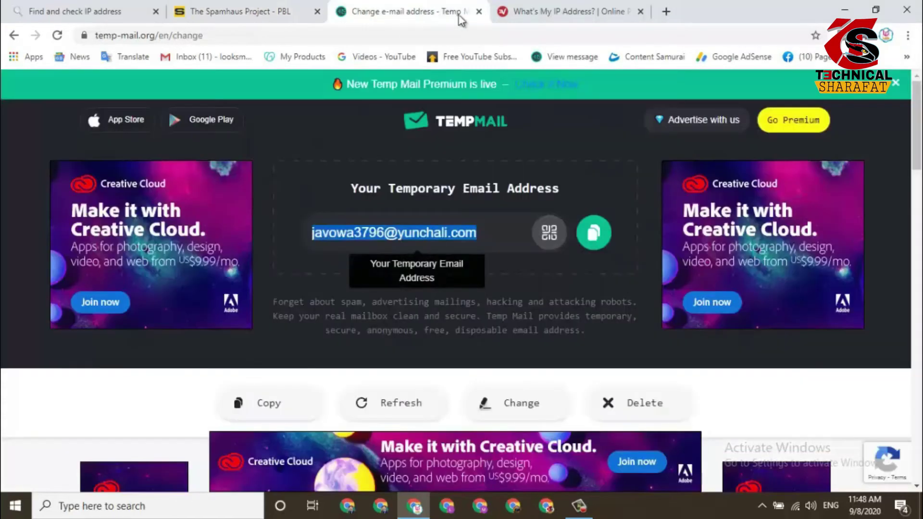
left_click(420, 370)
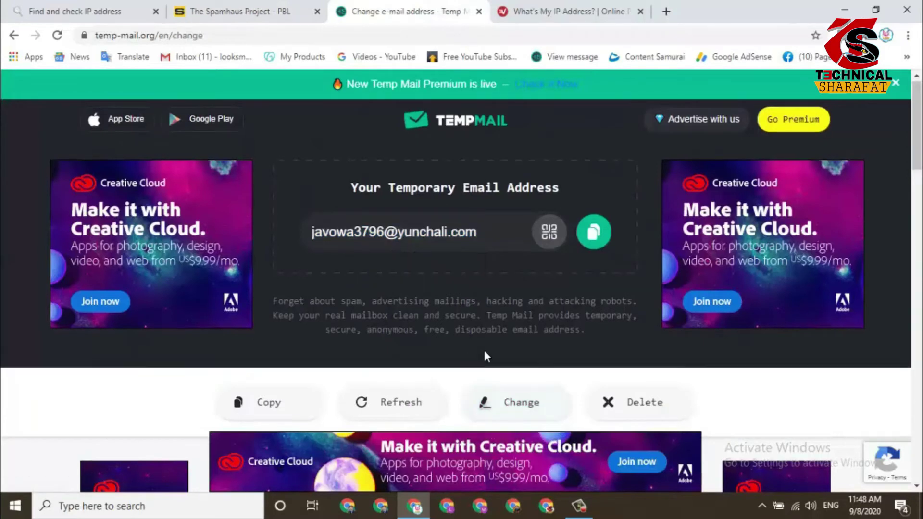
scroll(484, 350, "down", 5)
scroll(483, 350, "down", 1)
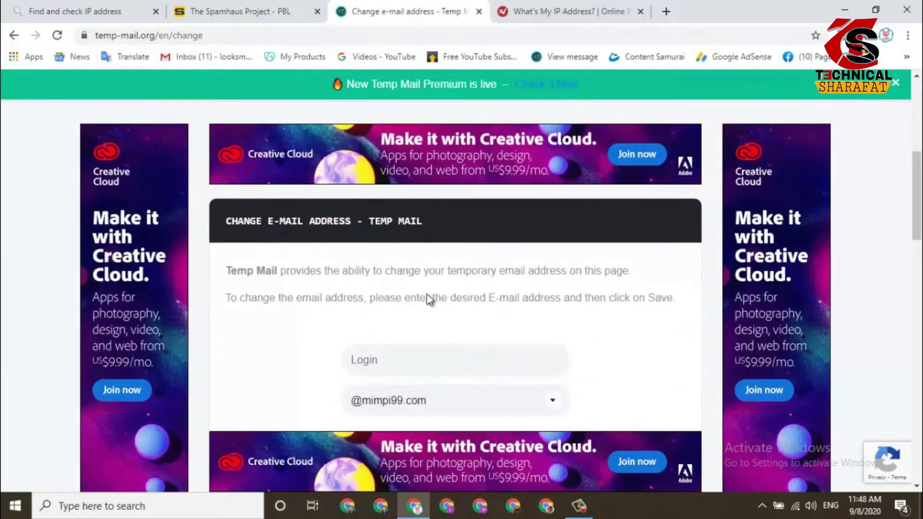
scroll(430, 303, "down", 3)
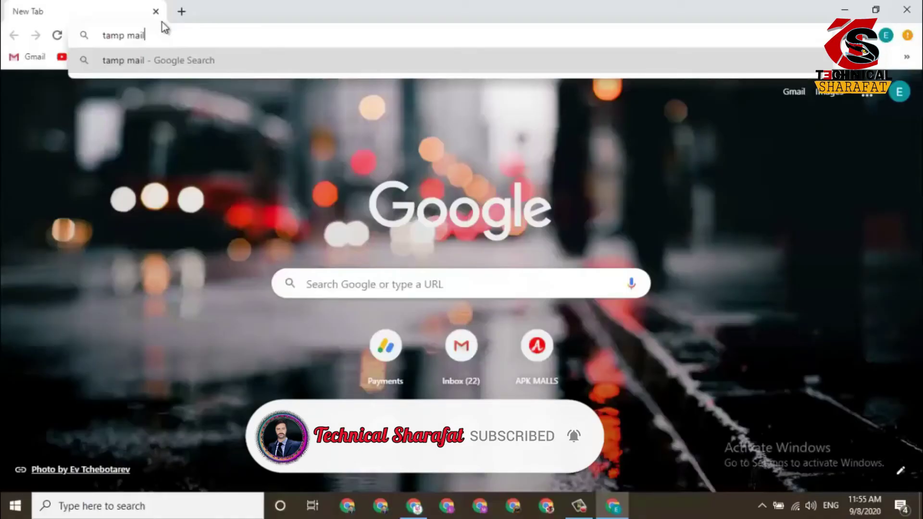
- Search Google for "tamp mail" in the other browser window, open Temp Mail, and copy the temporary email address it offers
key("Return")
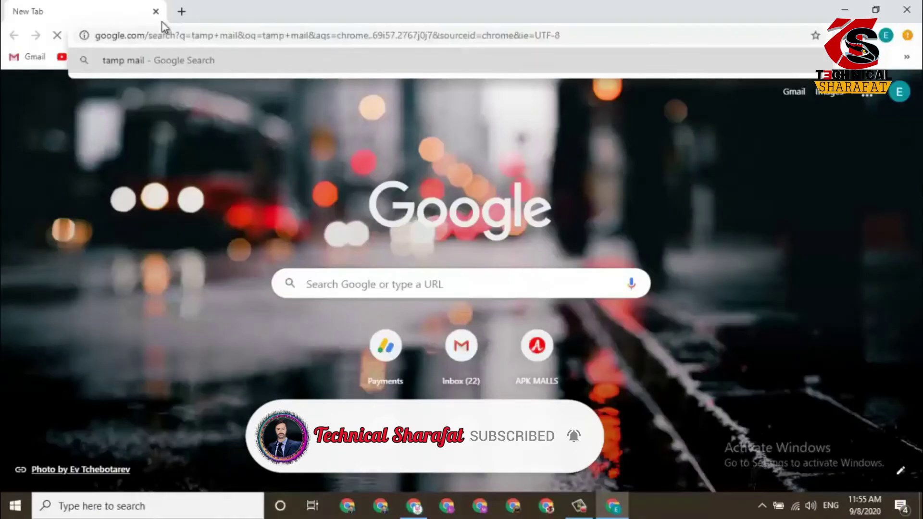
left_click(222, 260)
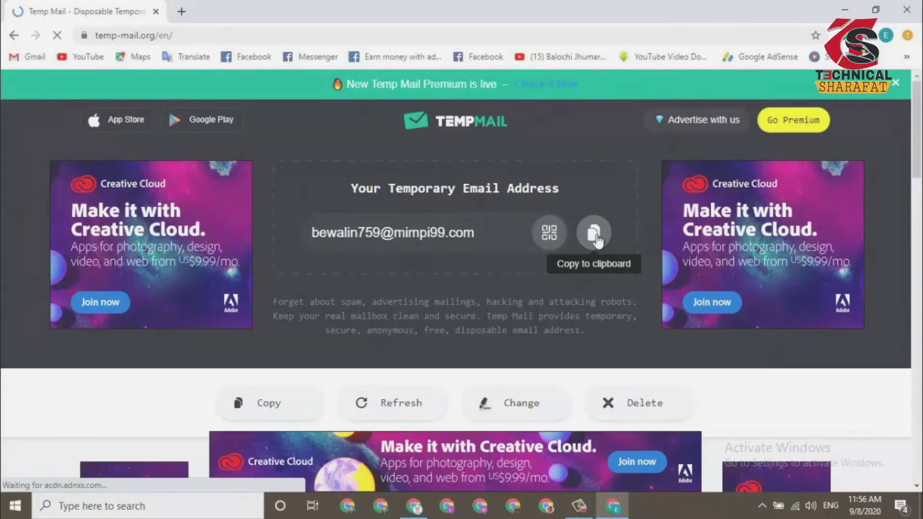
left_click(593, 232)
scroll(299, 305, "down", 6)
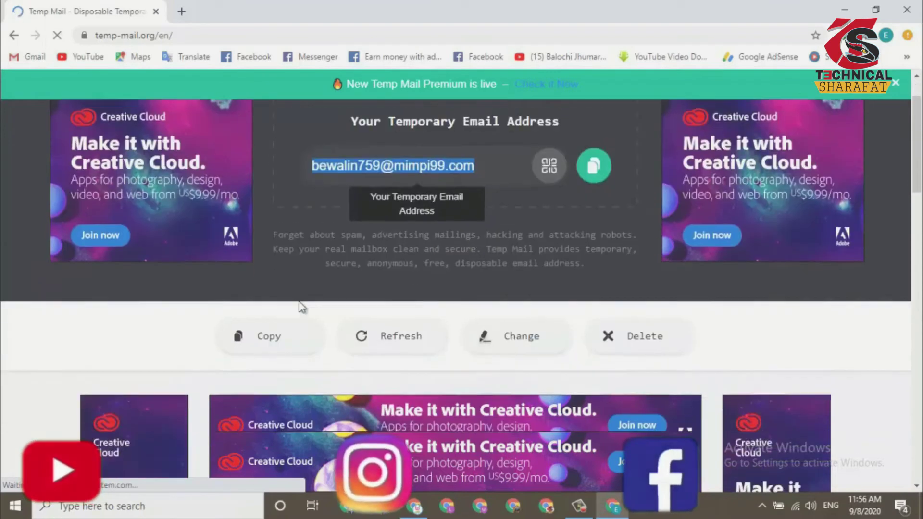
scroll(299, 306, "up", 6)
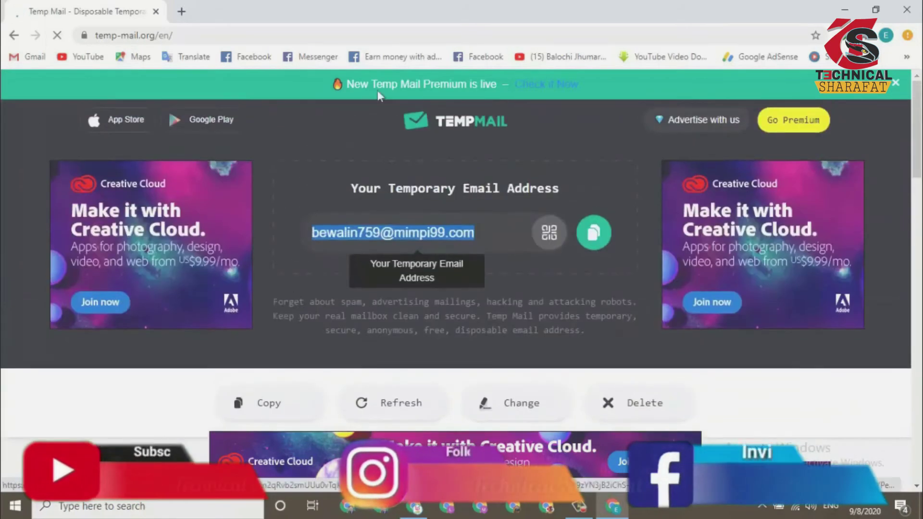
- Return to the Spamhaus PBL removal form and replace the email address with the copied temporary one
left_click(415, 509)
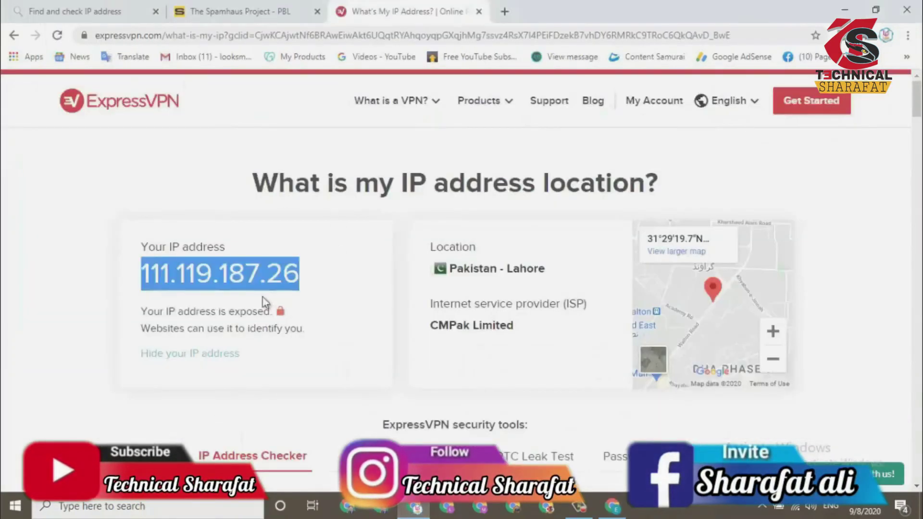
left_click(247, 9)
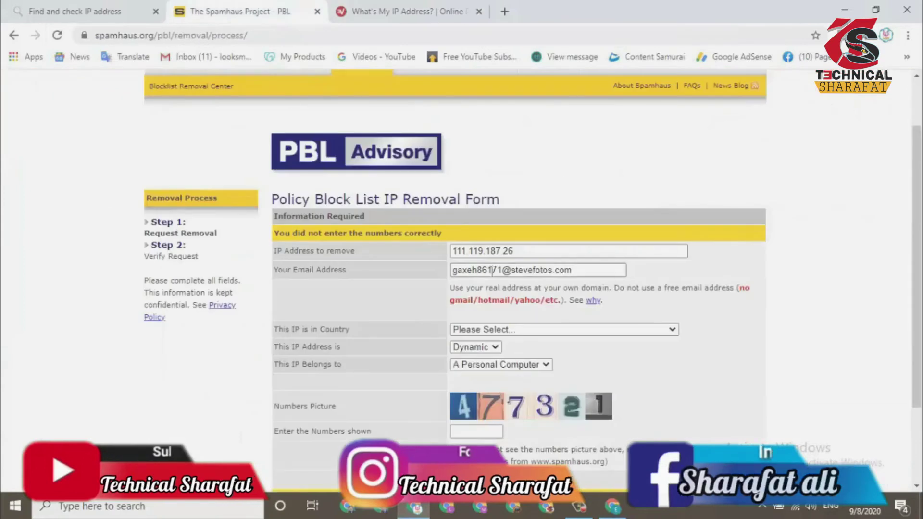
left_click_drag(452, 270, 494, 272)
key("ctrl+a")
right_click(493, 270)
left_click(512, 335)
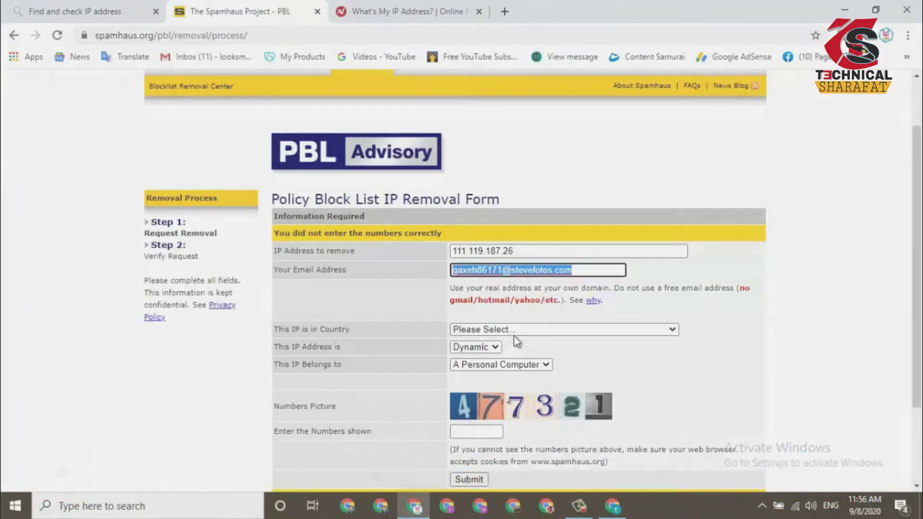
- Select Pakistan as the IP address's country in the PBL removal form
left_click(523, 330)
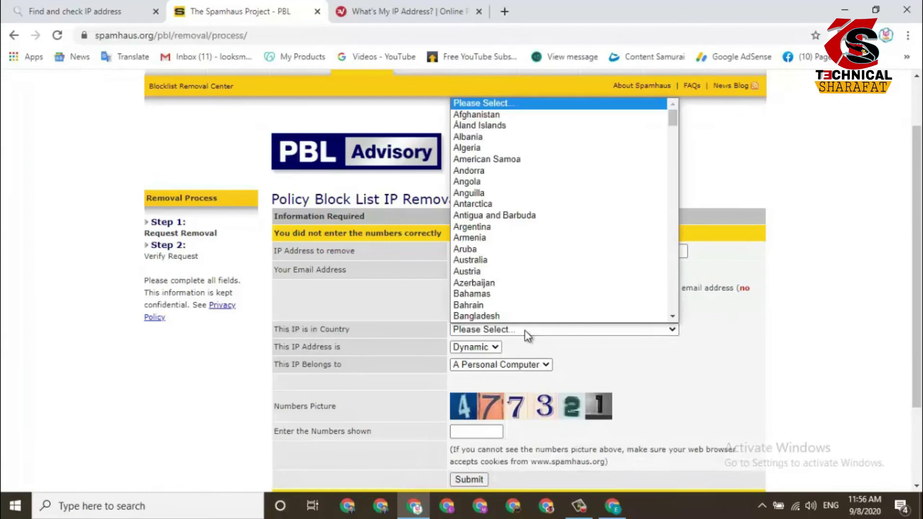
scroll(522, 289, "down", 2)
left_click(530, 221)
scroll(495, 336, "down", 20)
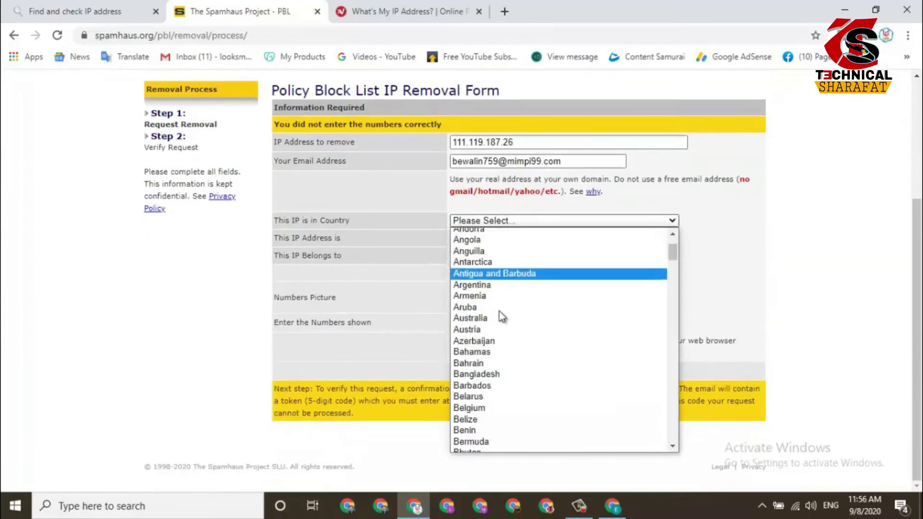
scroll(484, 358, "down", 6)
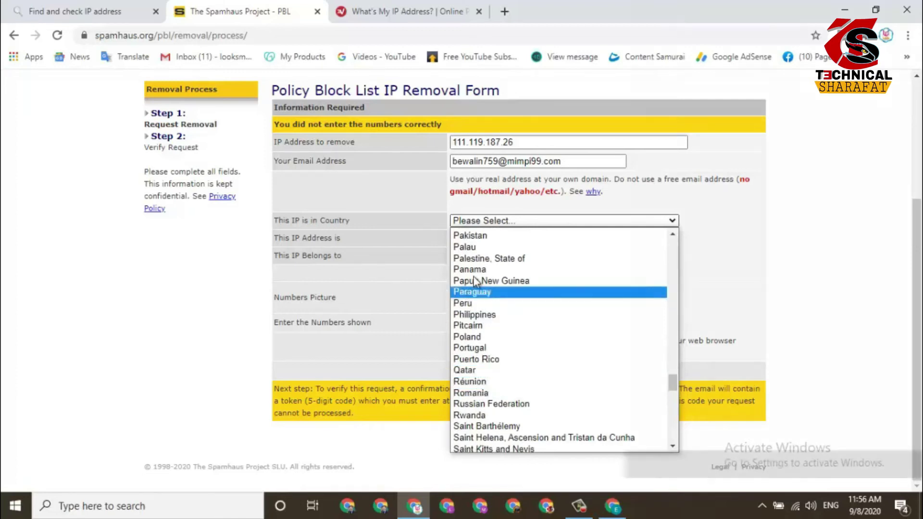
left_click(478, 235)
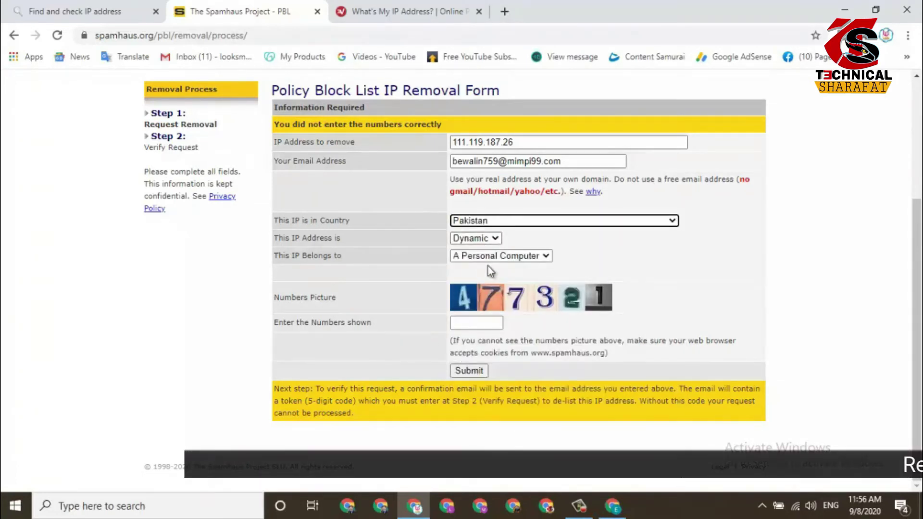
- Fill in the numbers from the captcha picture and resubmit the PBL removal request
left_click(472, 323)
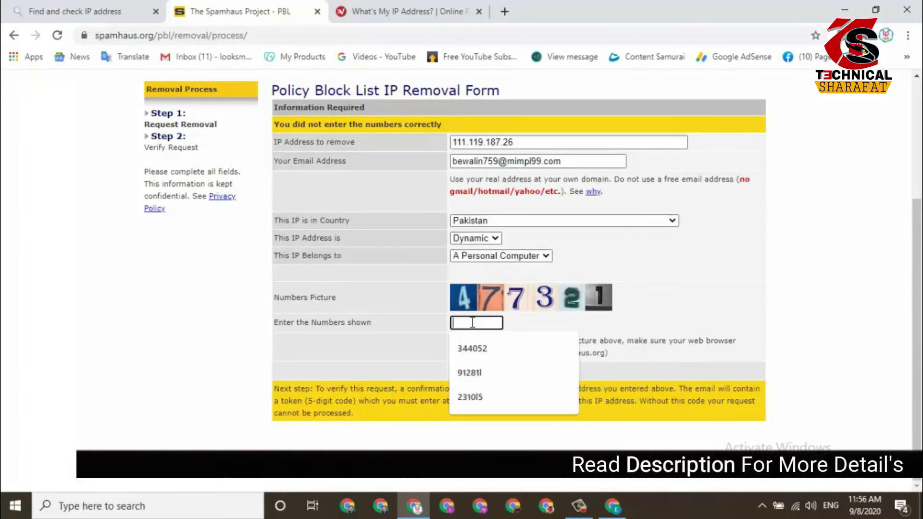
type("477321")
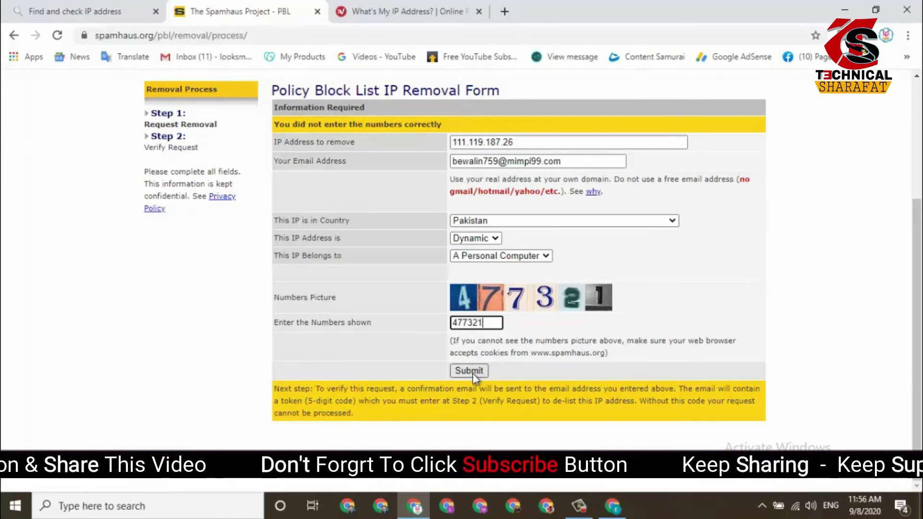
left_click(472, 373)
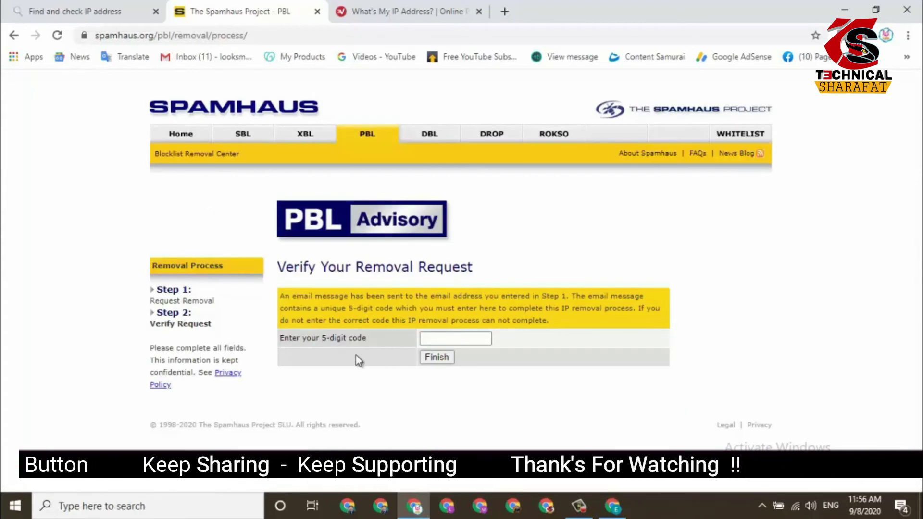
- Switch to the Temp Mail window, open the Spamhaus PBL verification email, and locate its confirmation code
left_click(618, 511)
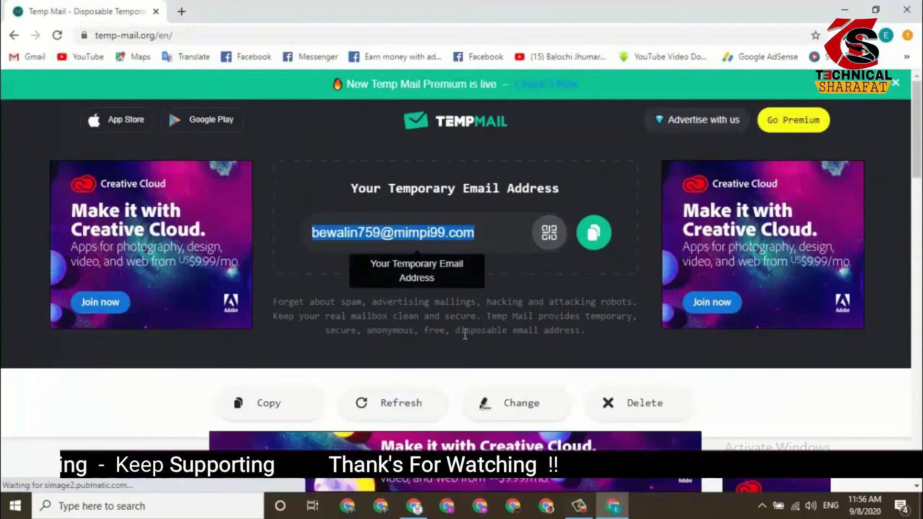
scroll(465, 335, "down", 7)
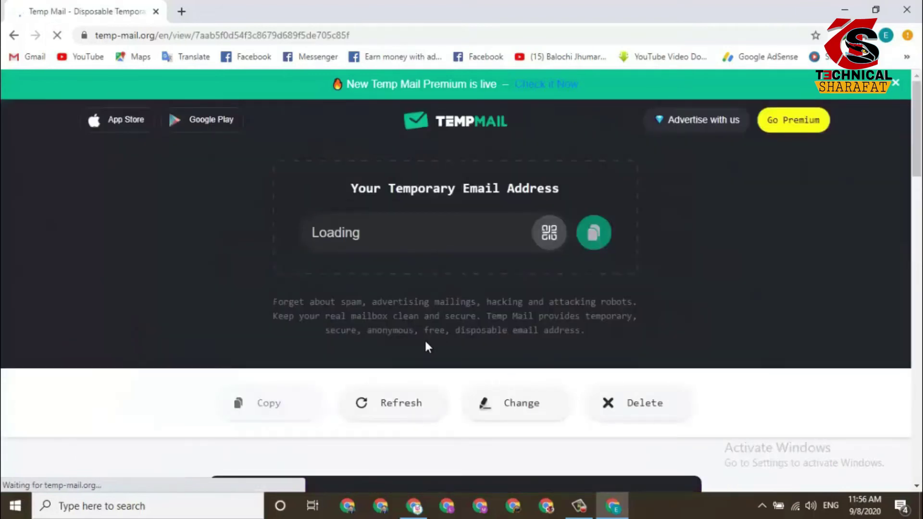
scroll(428, 347, "down", 10)
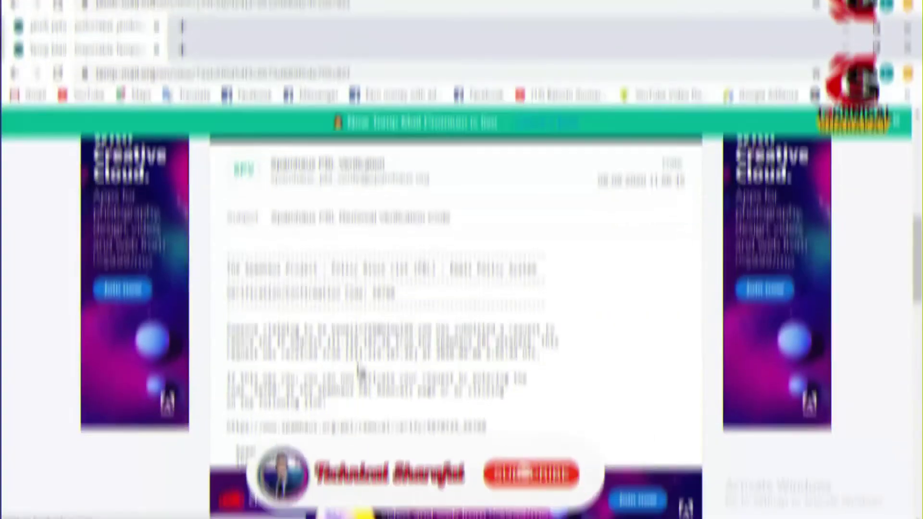
scroll(348, 330, "down", 4)
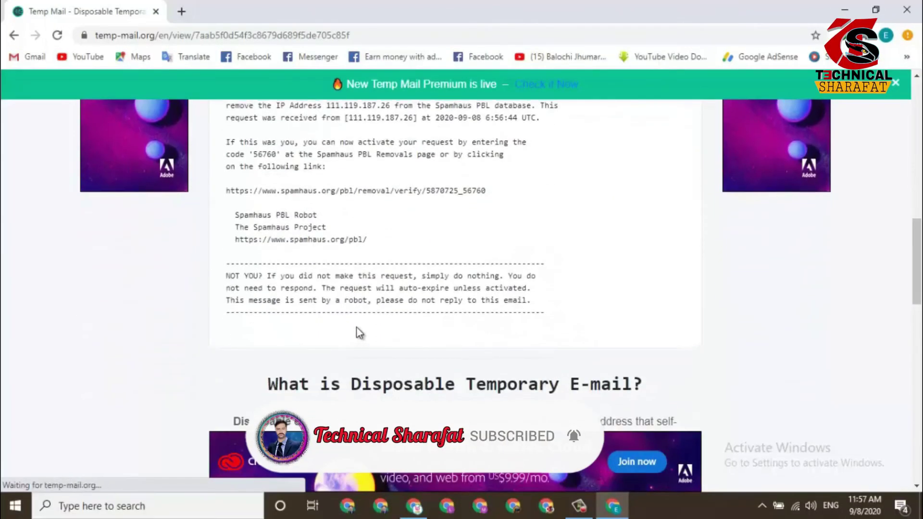
scroll(358, 327, "up", 2)
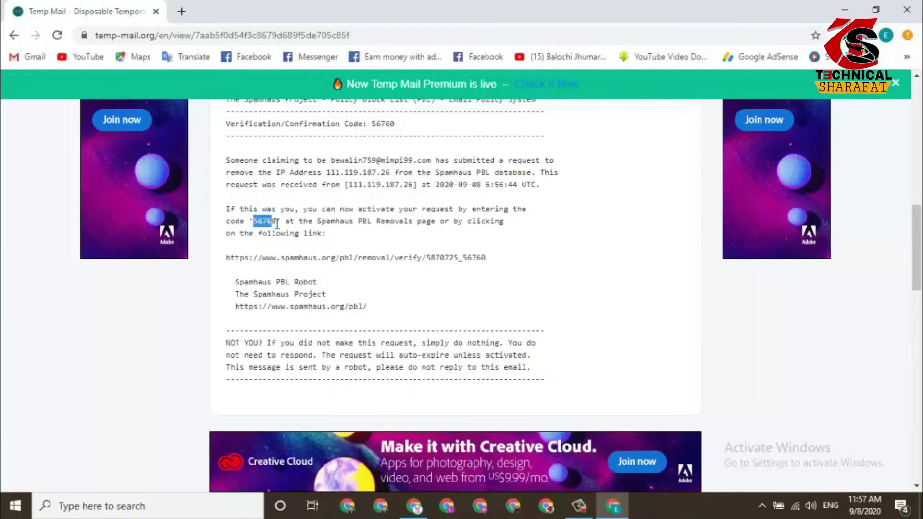
- Copy the verification code from the email, paste it as the 5-digit code on the Spamhaus verification page, and finish the request
right_click(263, 223)
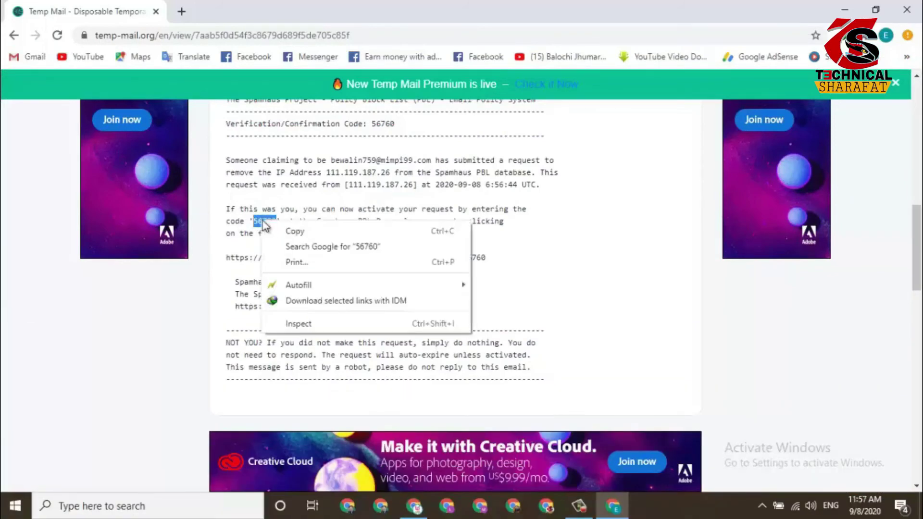
left_click(285, 232)
left_click(414, 506)
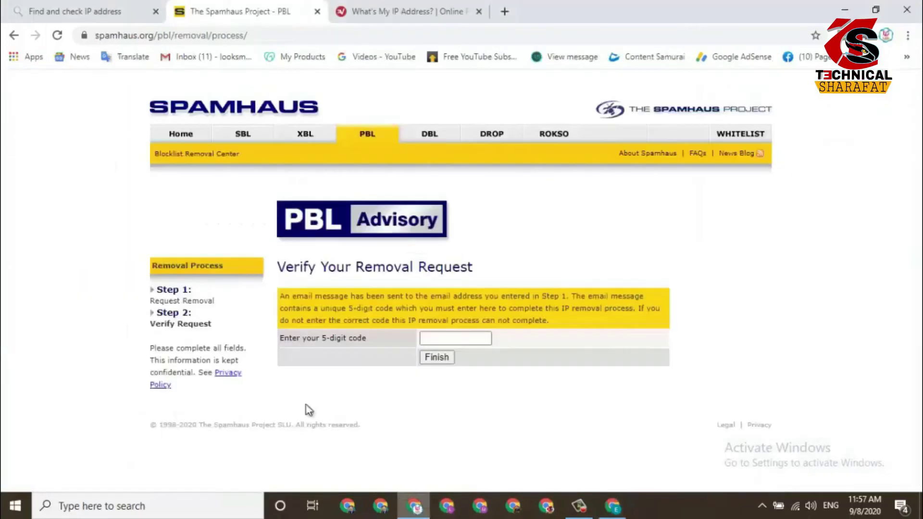
right_click(443, 338)
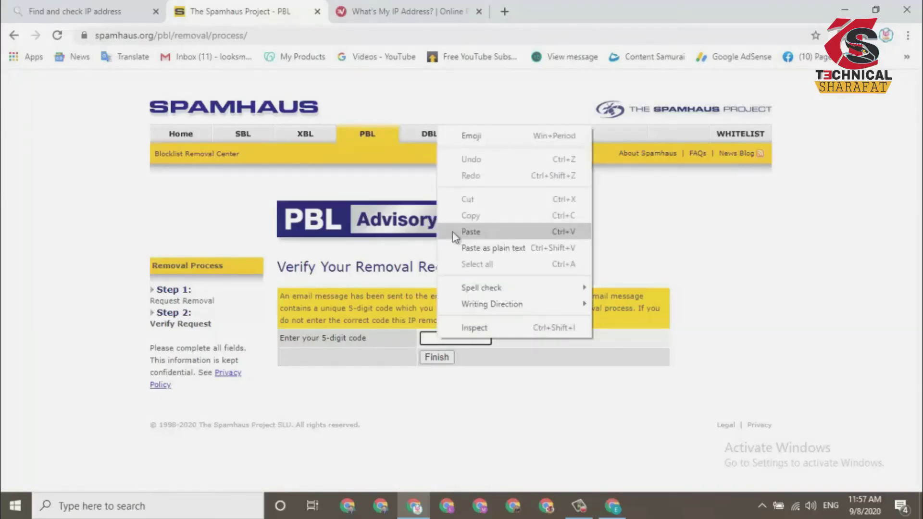
left_click(452, 232)
left_click(437, 357)
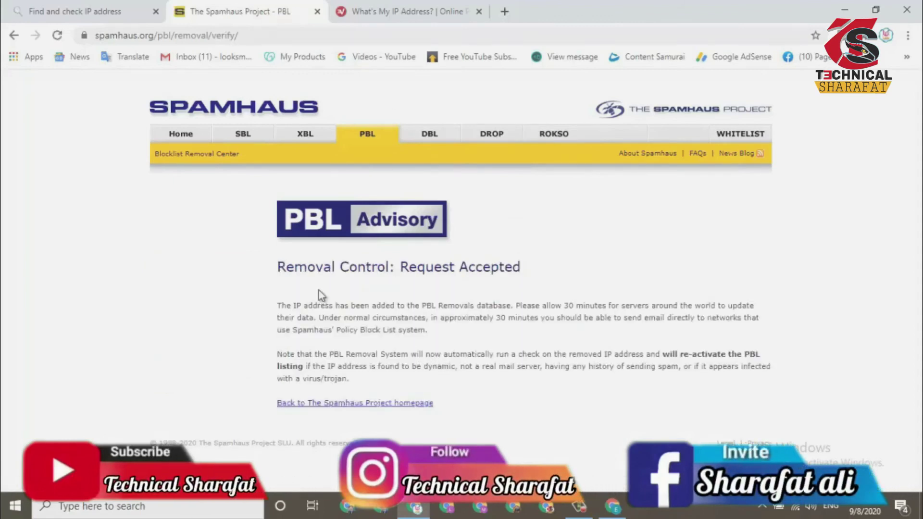
- Review the status heading and notes on the Spamhaus Removal Control page
left_click_drag(278, 266, 359, 269)
left_click_drag(452, 272, 543, 277)
left_click(541, 276)
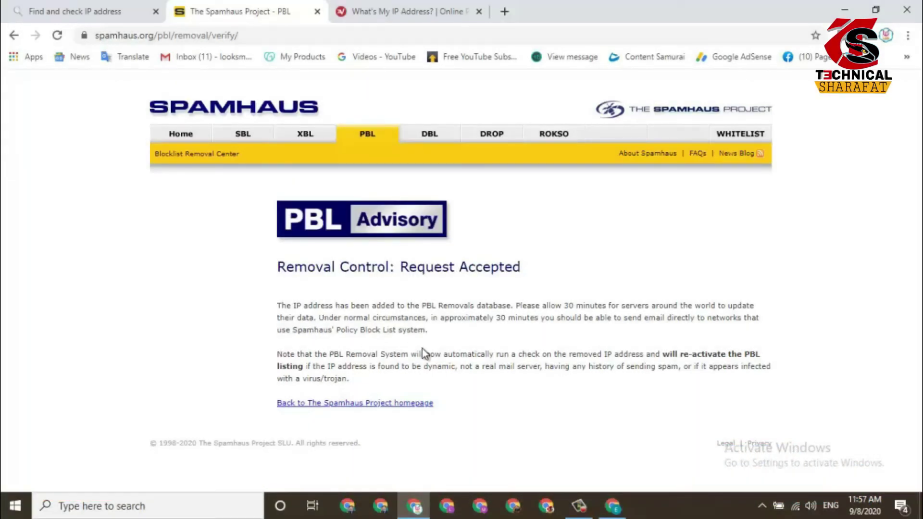
left_click(586, 507)
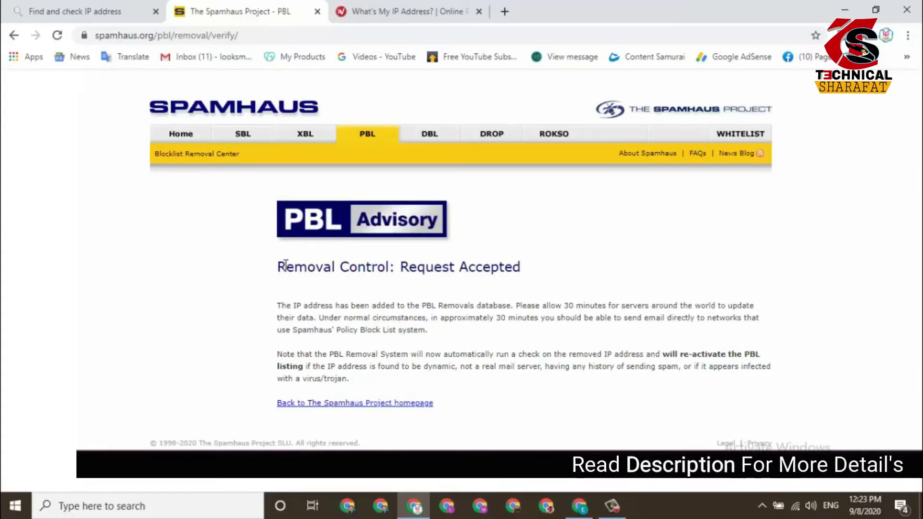
left_click_drag(286, 265, 534, 270)
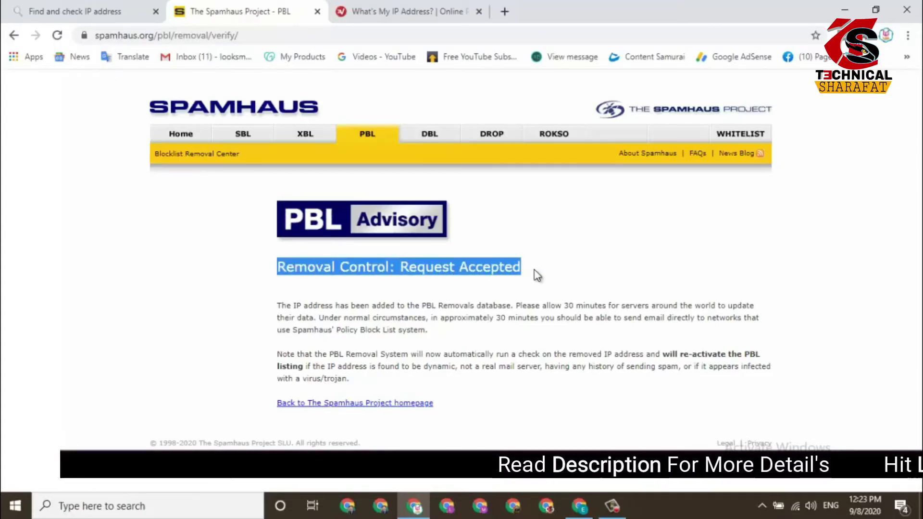
left_click(575, 261)
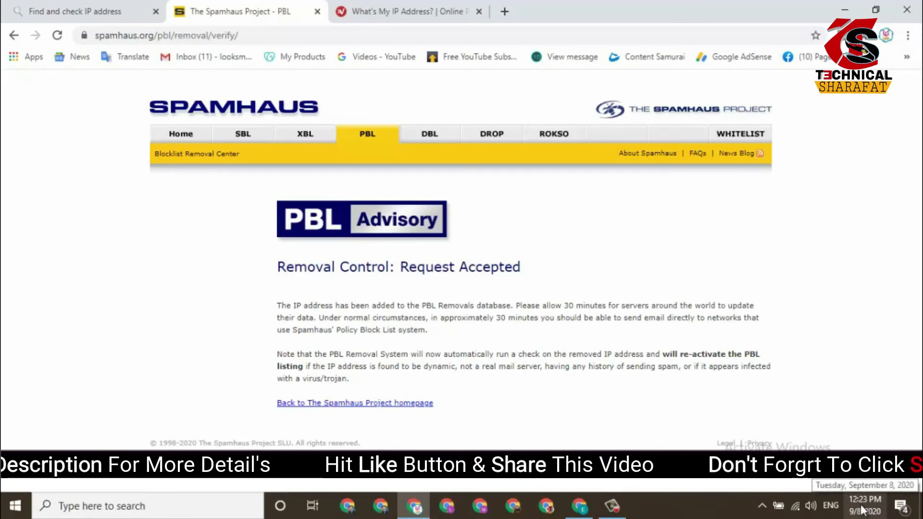
- Check the public IP address and its blacklist status on the Whoer page
left_click(113, 17)
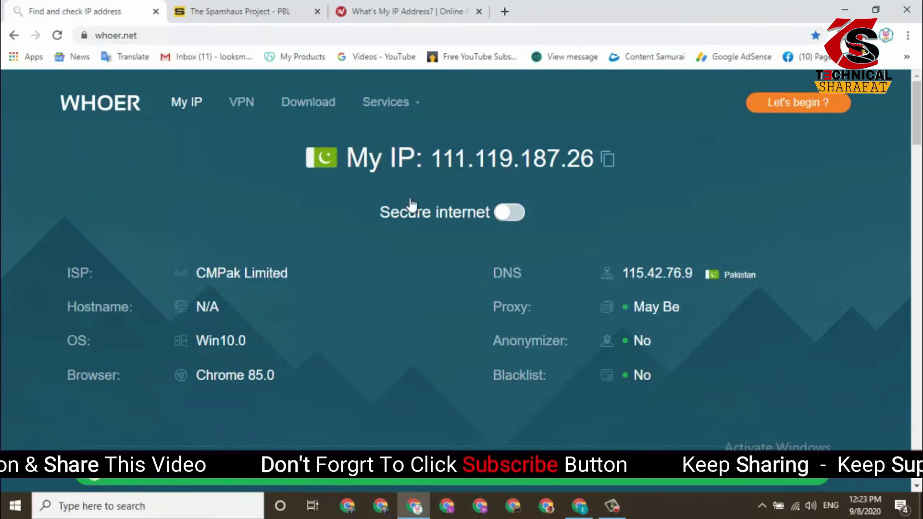
left_click_drag(437, 159, 308, 160)
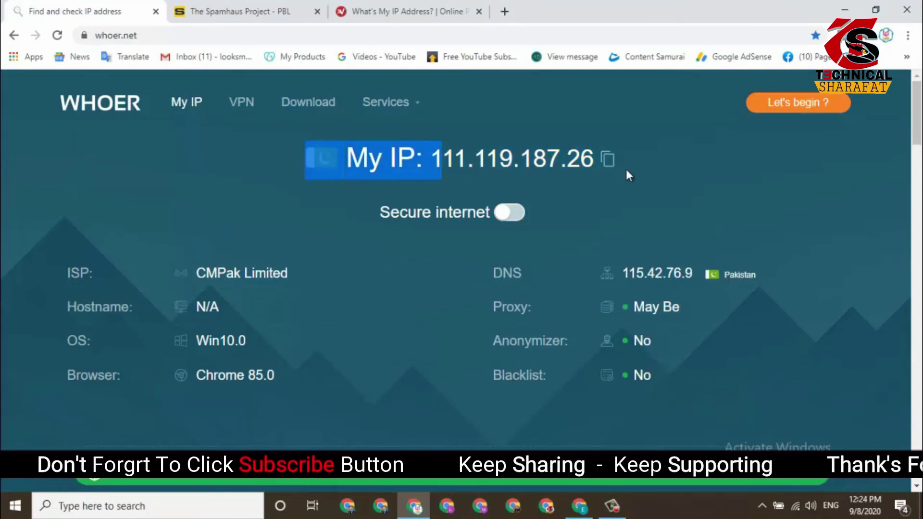
left_click(443, 120)
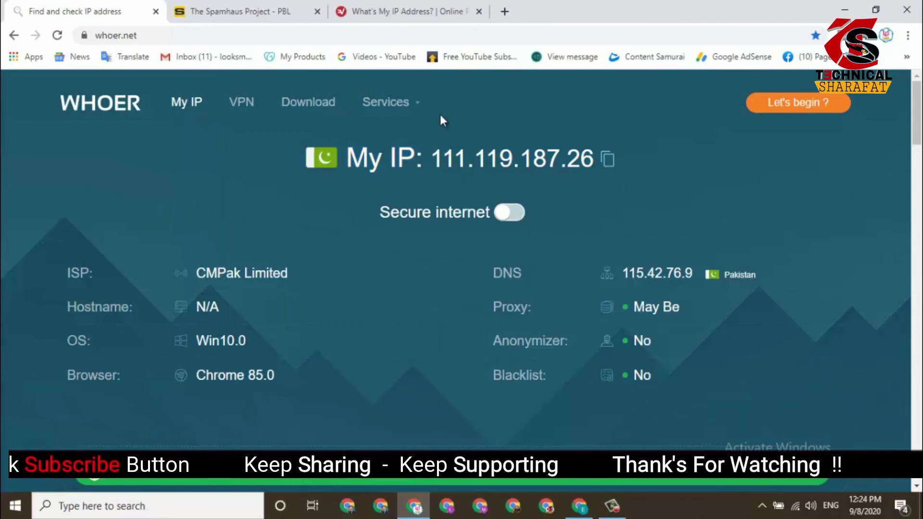
- Examine the public IP, Blacklist result, anonymity rating and DNS address shown on the Whoer page
left_click_drag(439, 160, 589, 171)
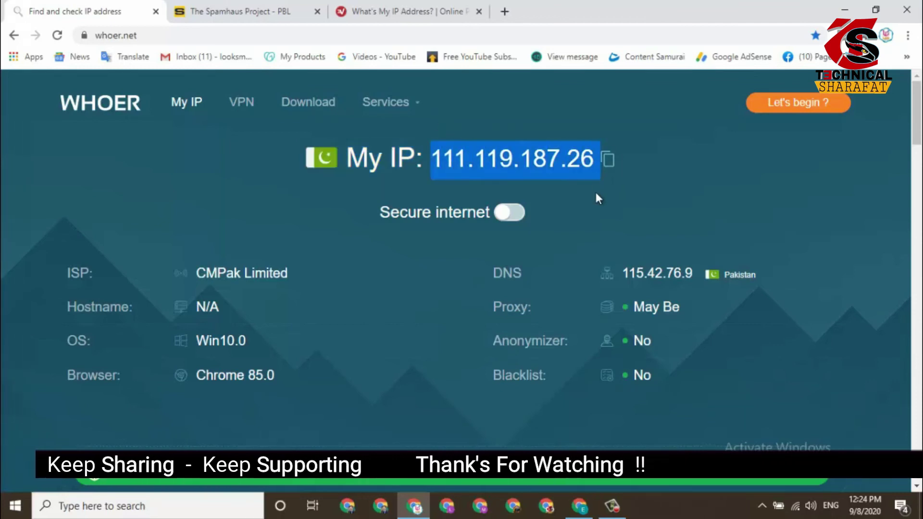
left_click(583, 292)
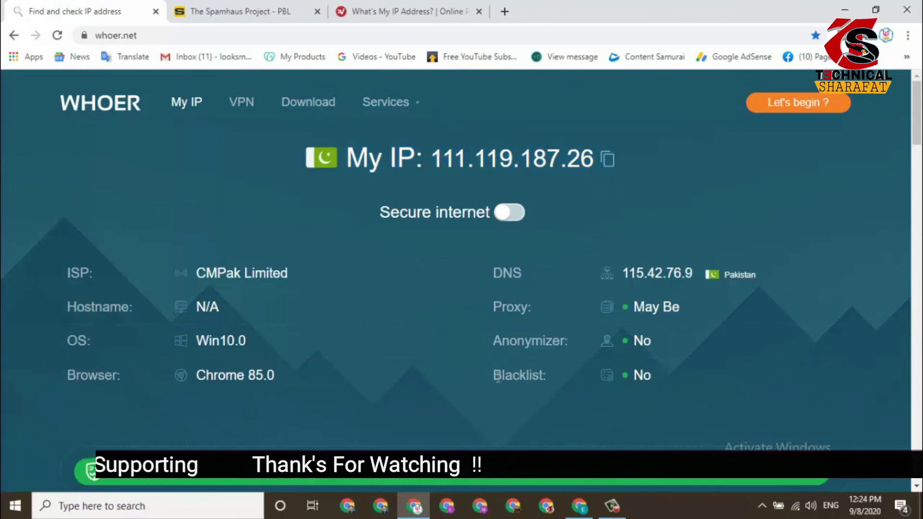
left_click(632, 377)
scroll(559, 336, "down", 1)
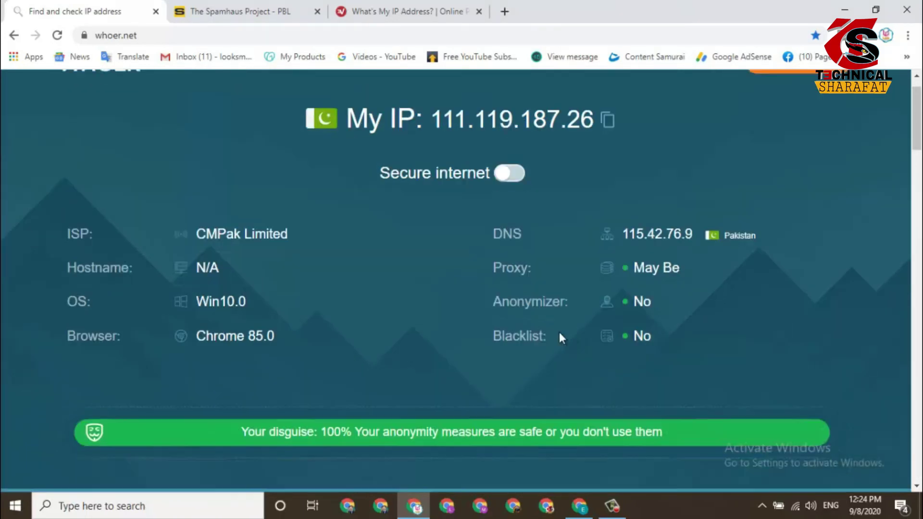
scroll(560, 336, "down", 4)
scroll(608, 226, "up", 5)
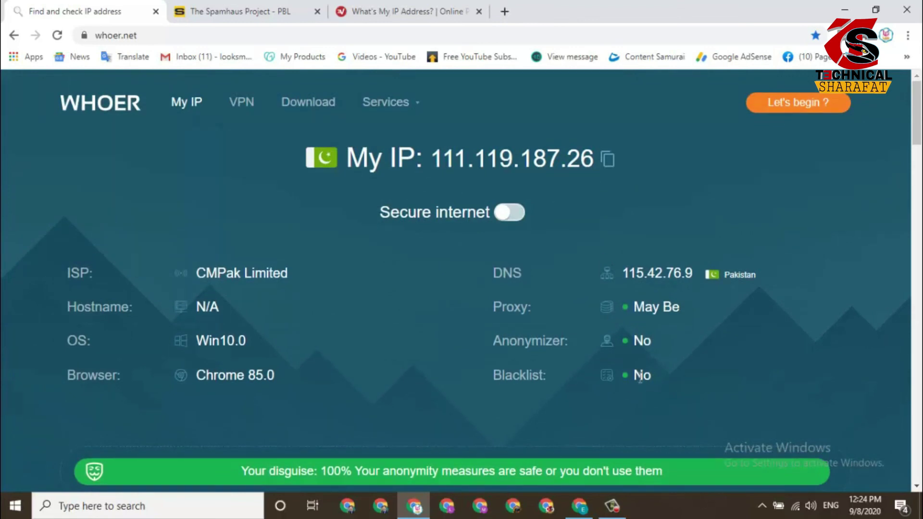
scroll(560, 337, "down", 2)
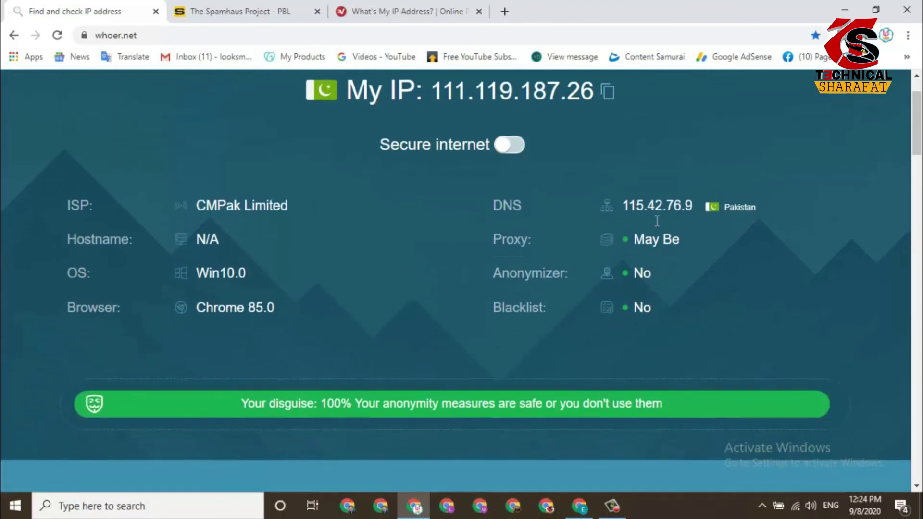
left_click_drag(625, 205, 710, 206)
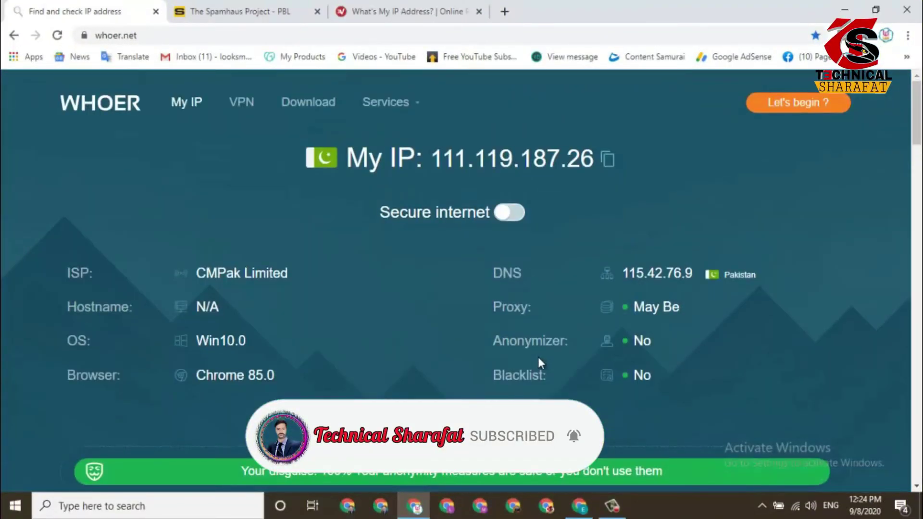
- Try to reload the Spamhaus PBL removal verification page by resubmitting its form data
left_click(240, 12)
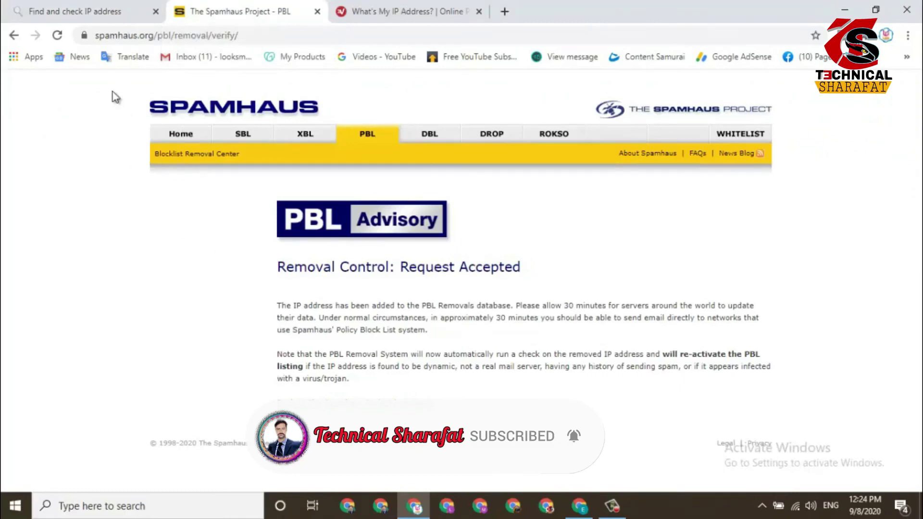
key("F5")
left_click(511, 139)
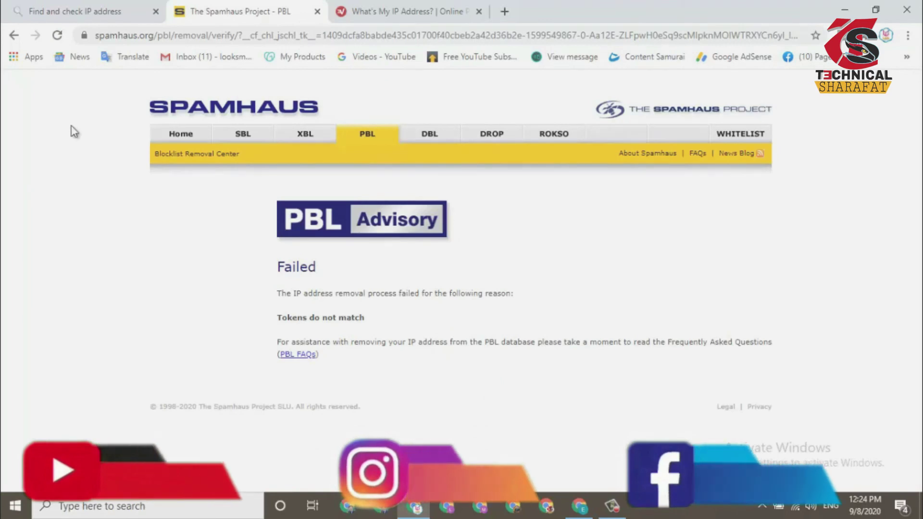
- Return to the Spamhaus Blocklist Lookup Results page for the public IP and reload it, allowing the form resubmission
left_click(13, 38)
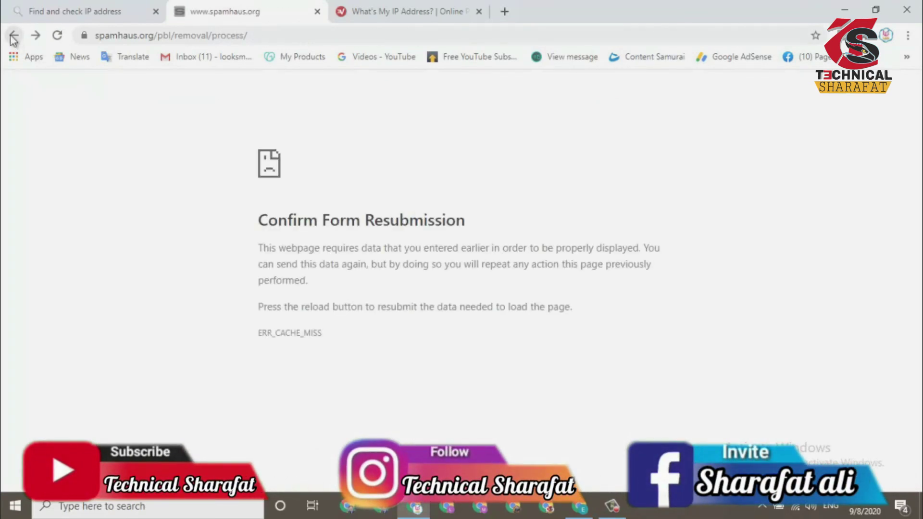
left_click(14, 37)
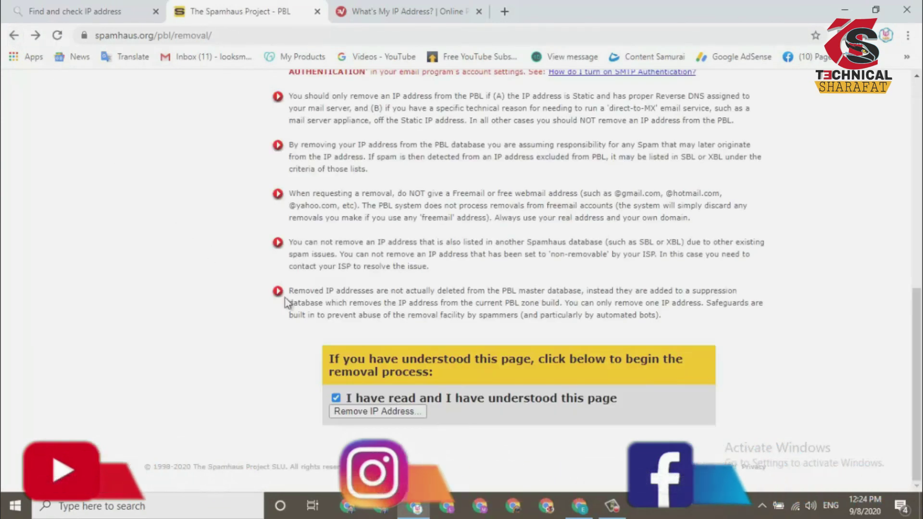
left_click(13, 35)
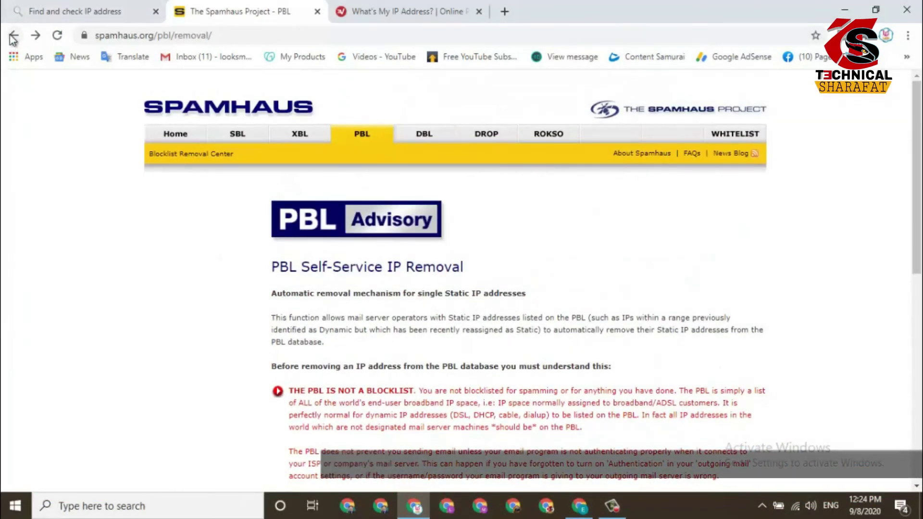
left_click(13, 37)
left_click(13, 36)
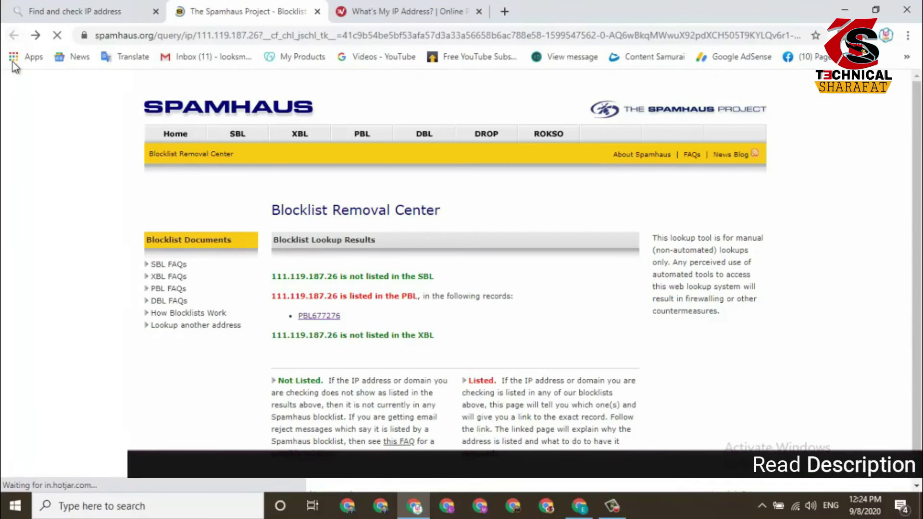
left_click(57, 37)
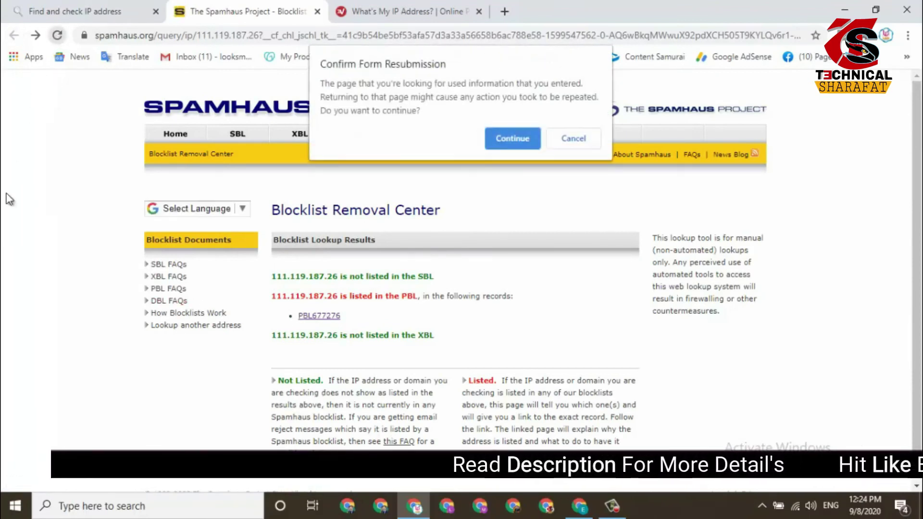
left_click(500, 140)
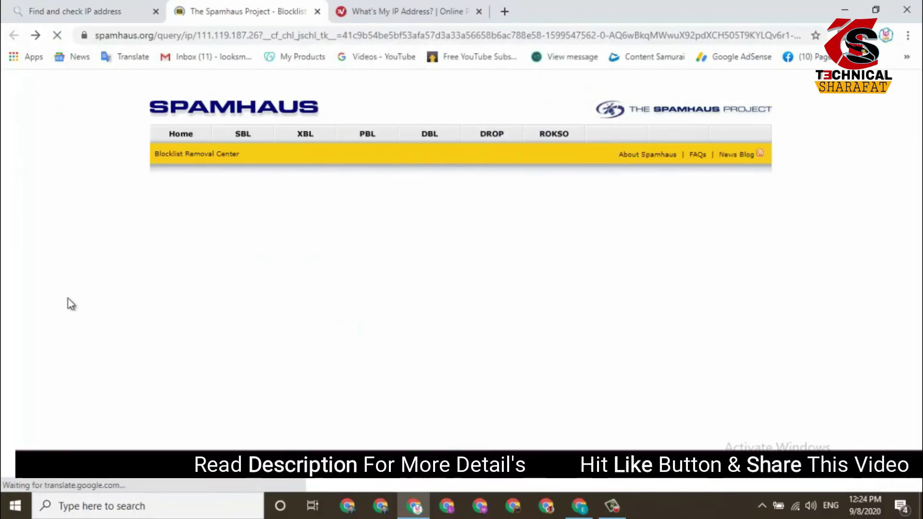
- Review the SBL, PBL and XBL lookup results for the public IP and recheck its blacklist status on Whoer
left_click_drag(272, 277, 439, 319)
left_click(478, 314)
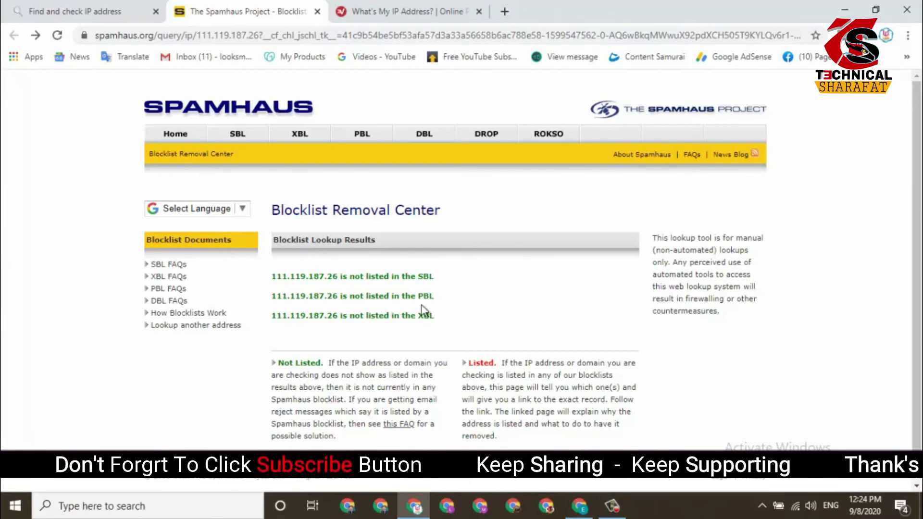
left_click_drag(283, 289, 387, 330)
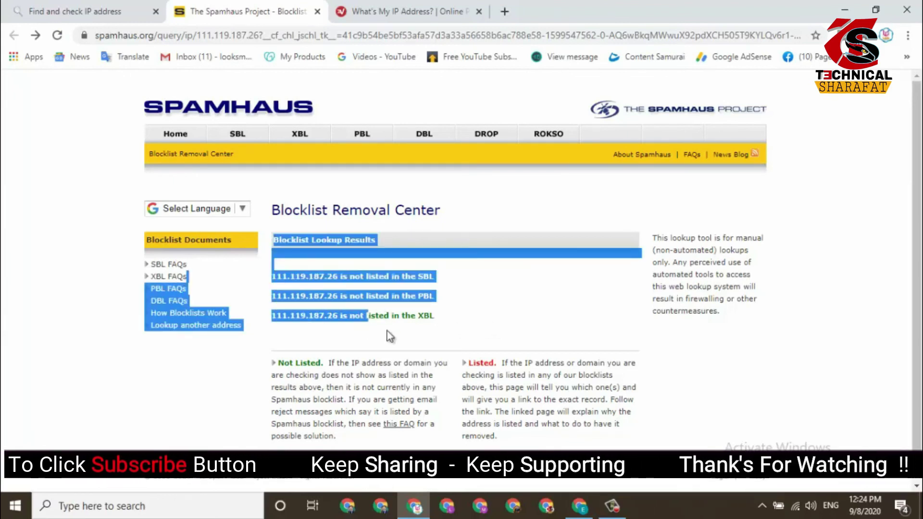
left_click(490, 323)
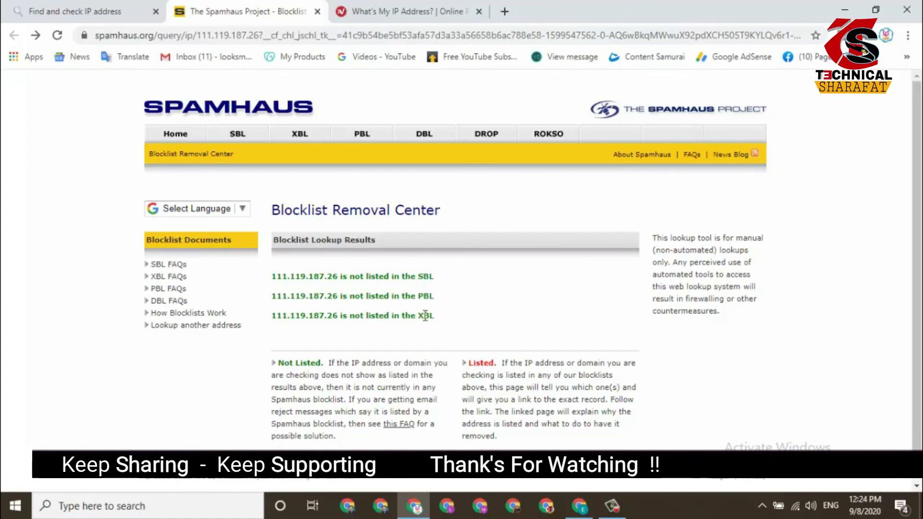
left_click(89, 10)
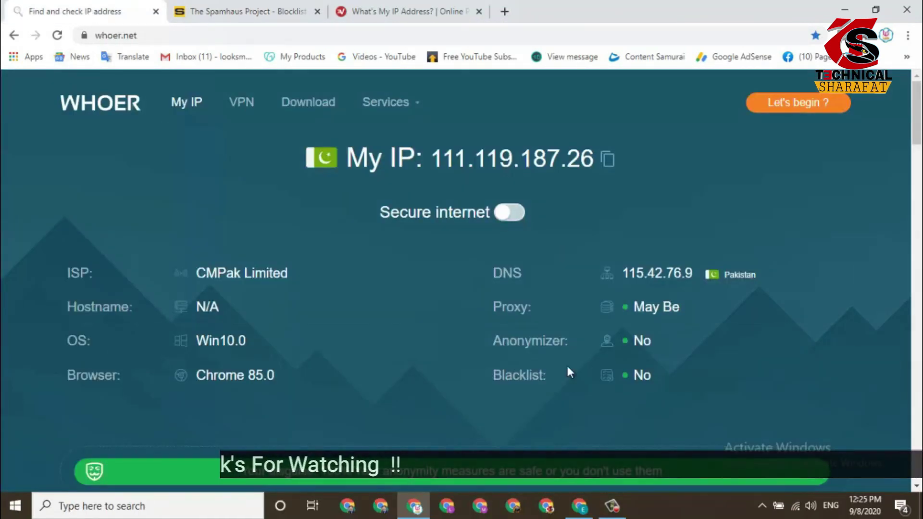
left_click(612, 505)
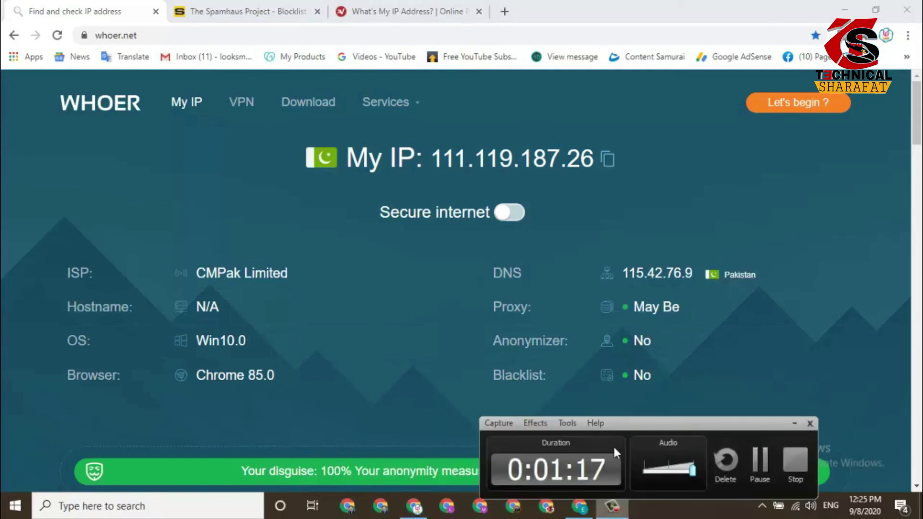